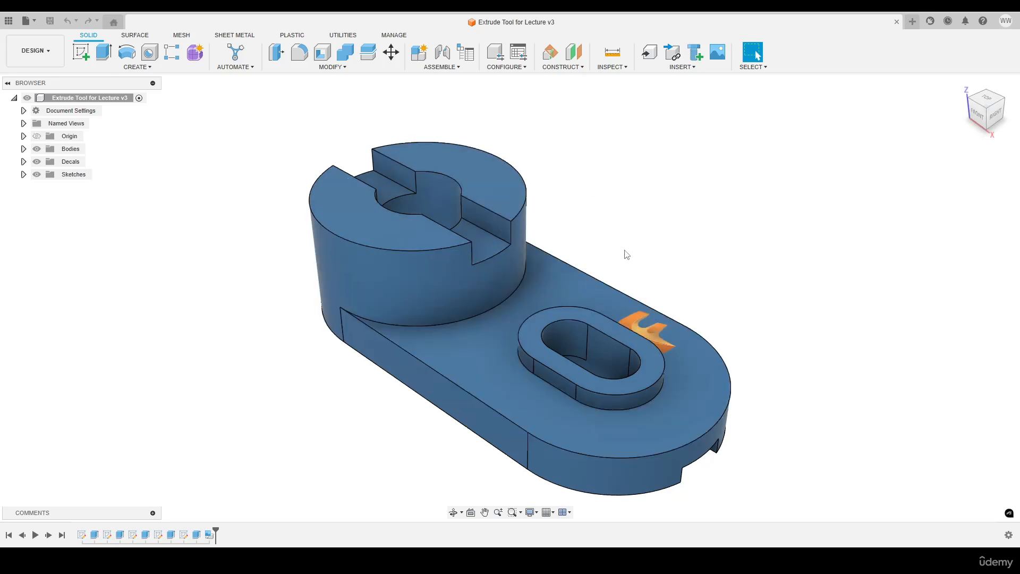
Start creating a new drawing from the current design
shift+middle_drag(603, 275, 626, 253)
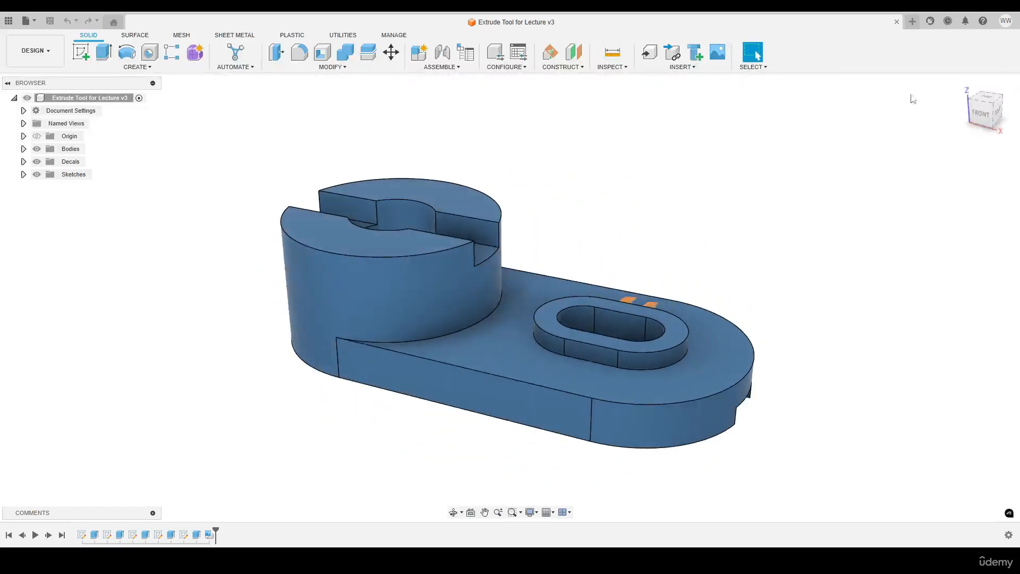
click(963, 85)
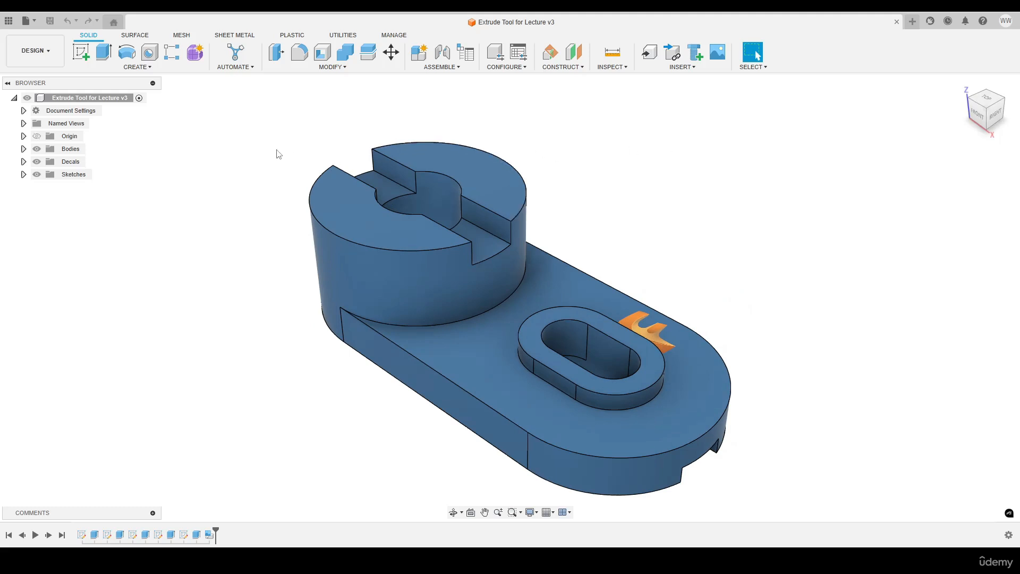
click(48, 52)
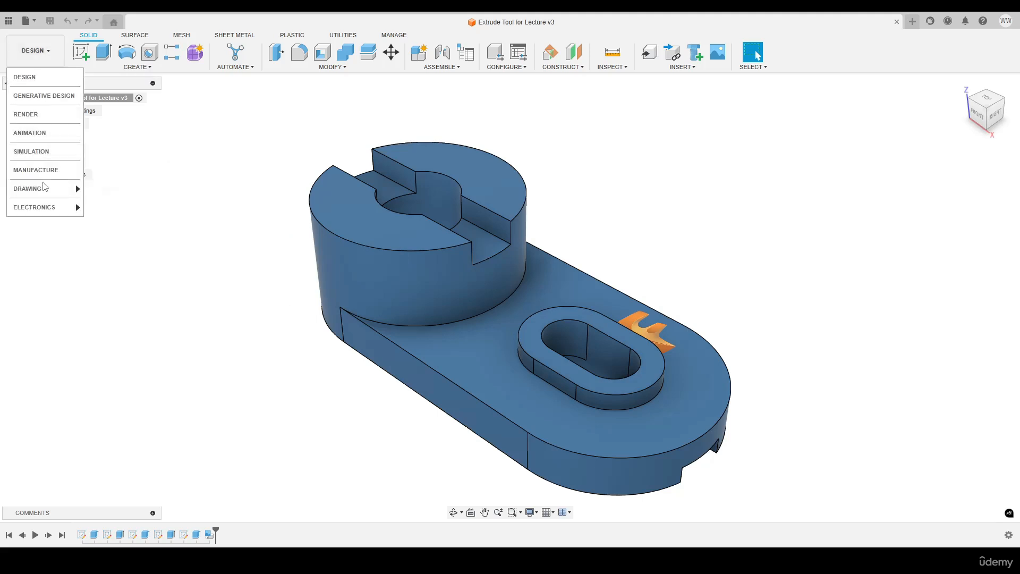
mouse_move(41, 191)
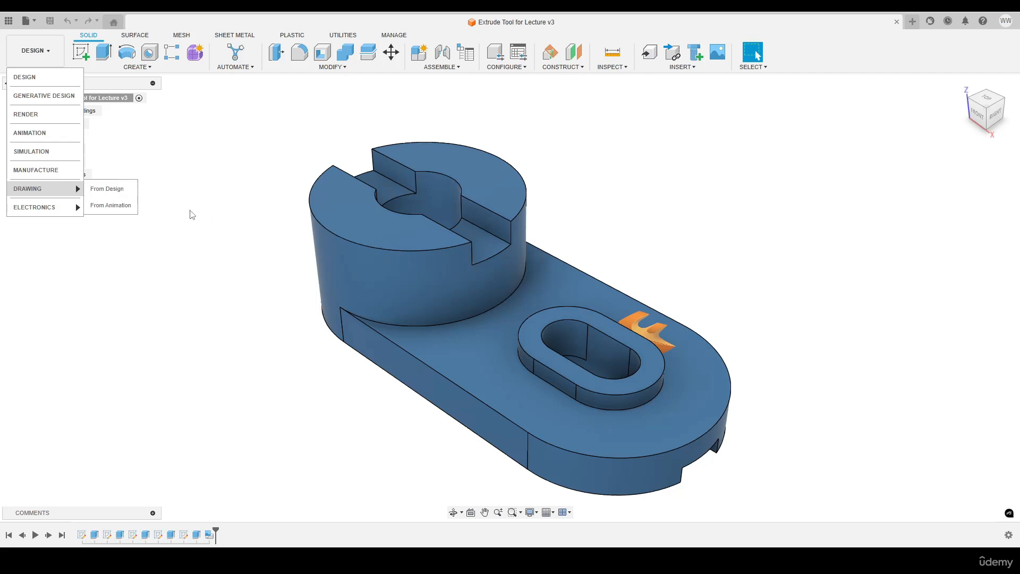
click(124, 191)
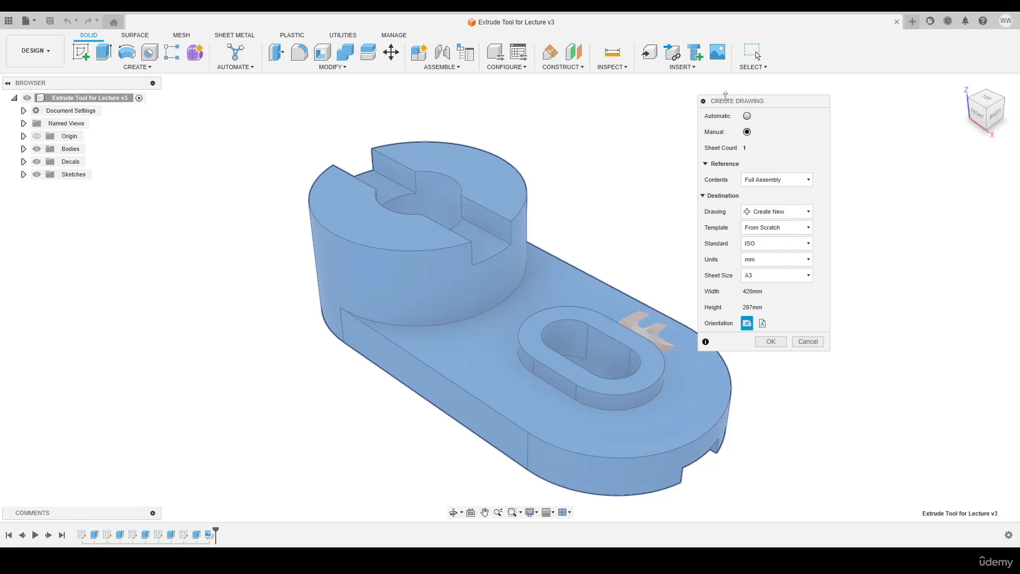
mouse_move(726, 102)
mouse_down()
mouse_move(685, 138)
mouse_move(637, 134)
mouse_up()
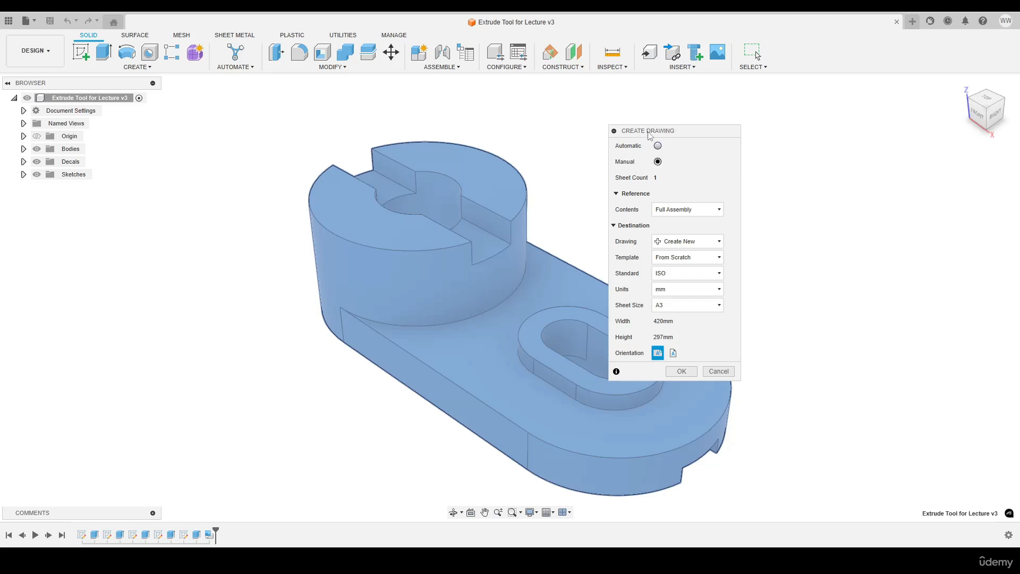
drag(648, 132, 729, 96)
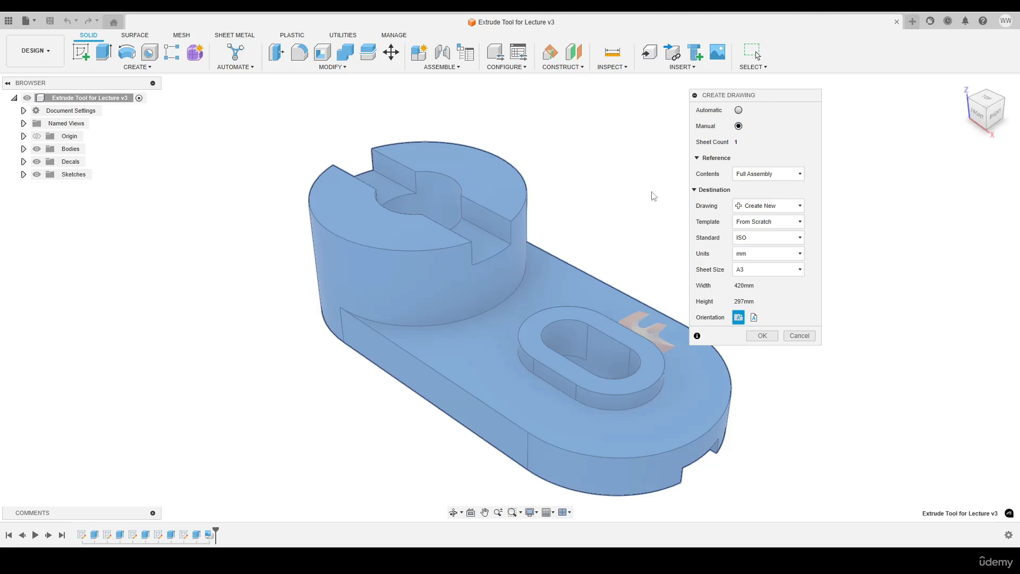
middle_drag(597, 335, 516, 312)
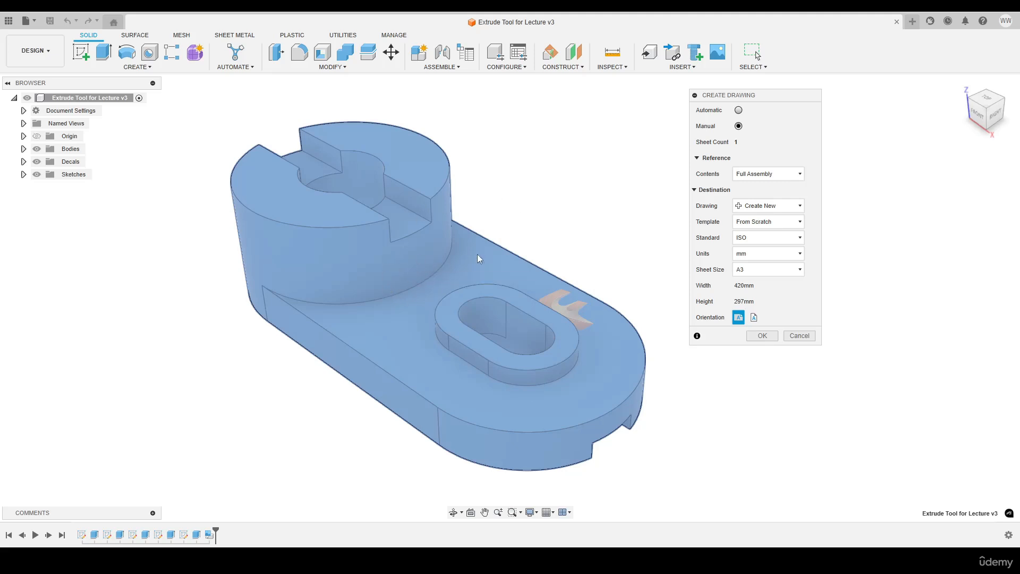
Try limiting the drawing contents to selected components and return the contents to Full Assembly
click(746, 178)
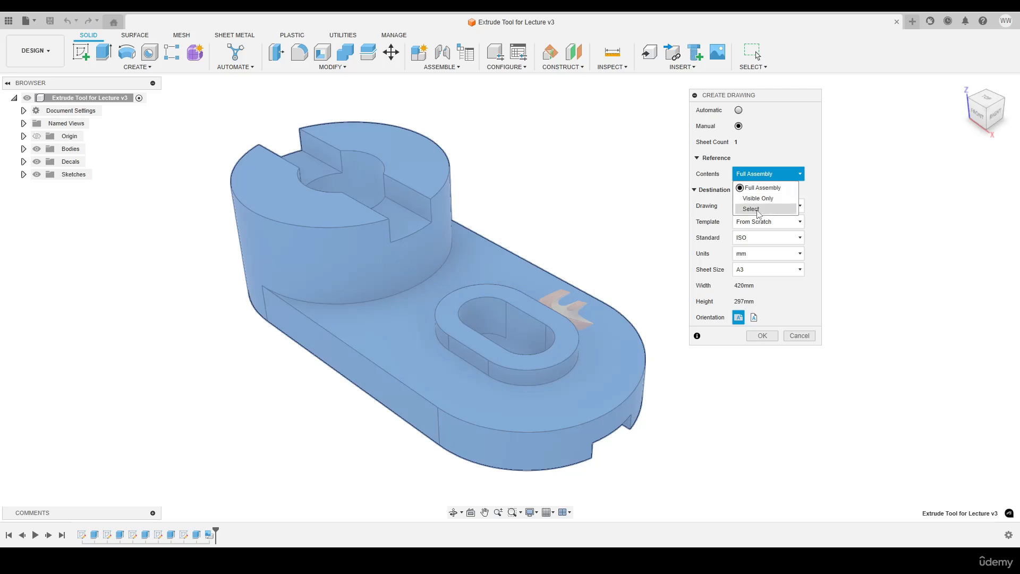
click(758, 209)
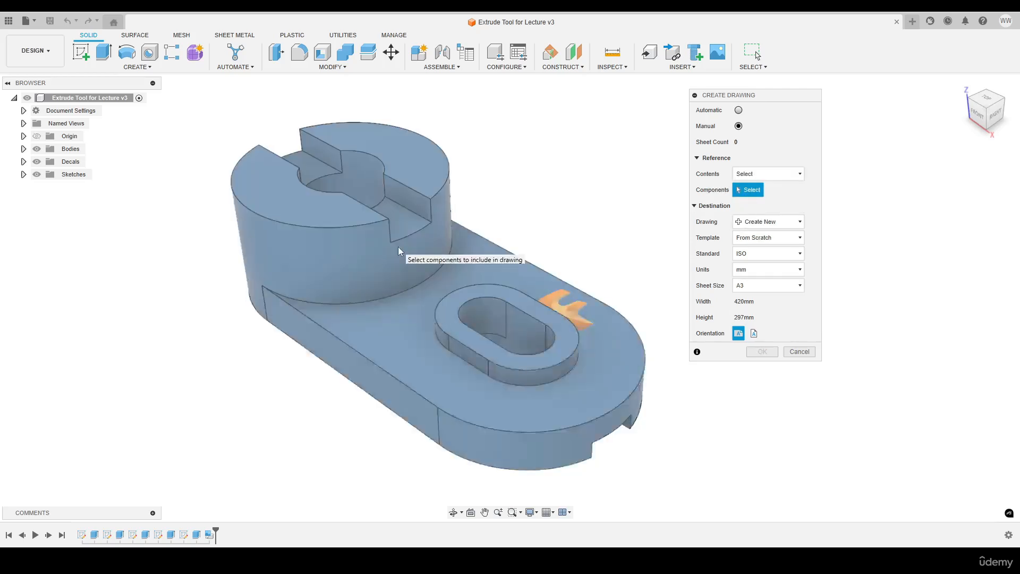
click(765, 175)
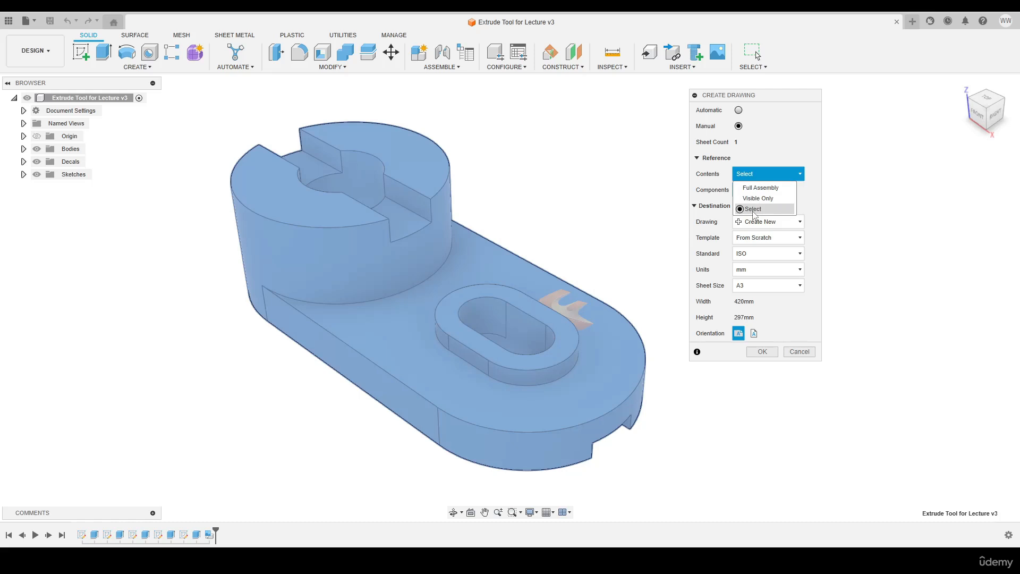
click(765, 188)
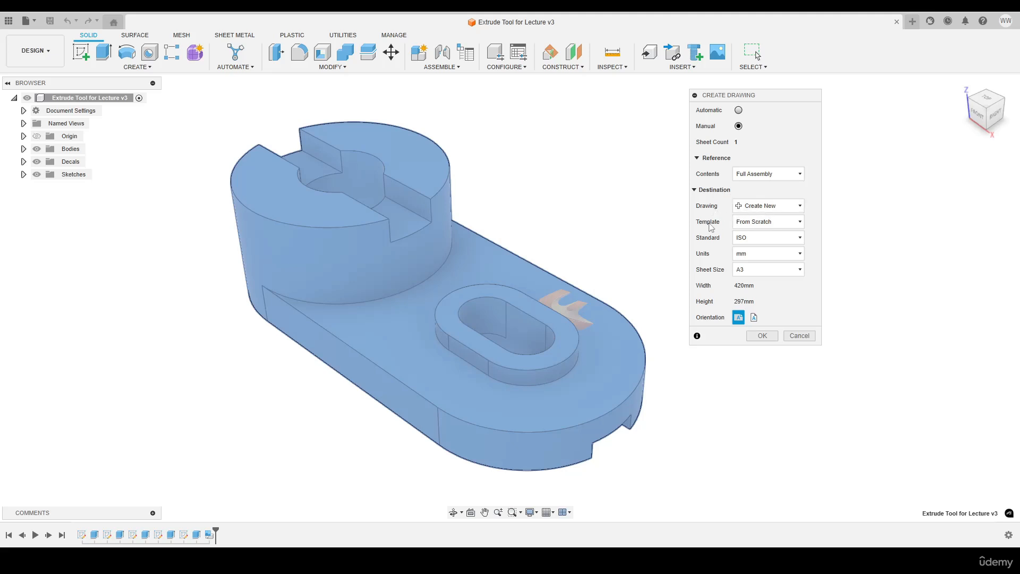
Create the drawing from scratch with the ISO standard, mm units and an A3 sheet
click(790, 225)
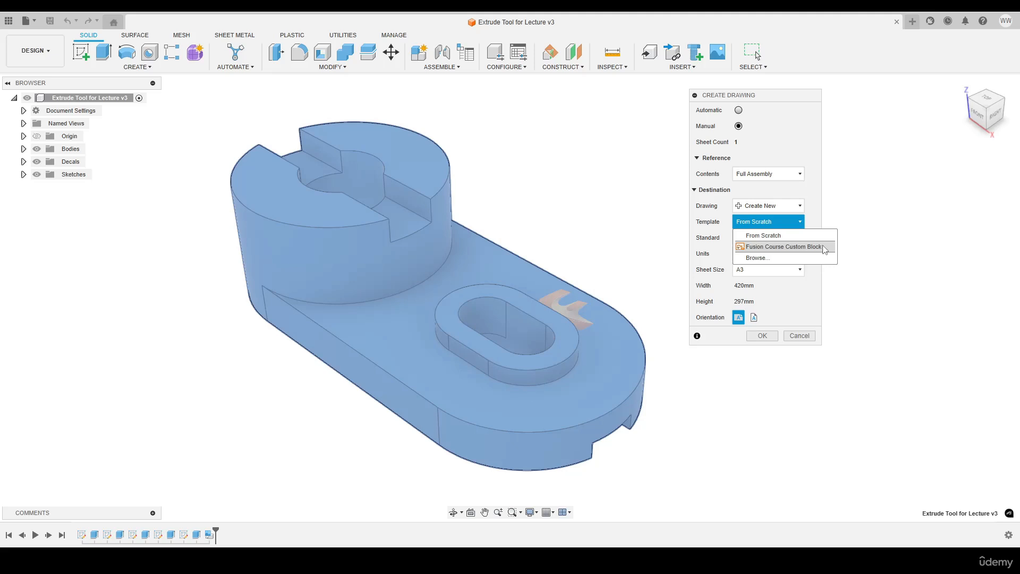
click(763, 240)
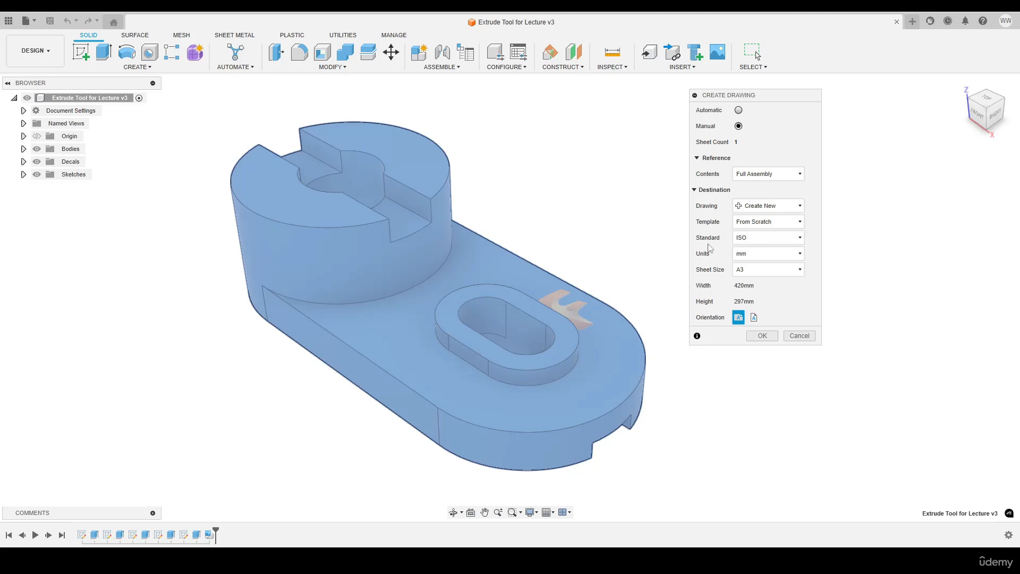
click(764, 241)
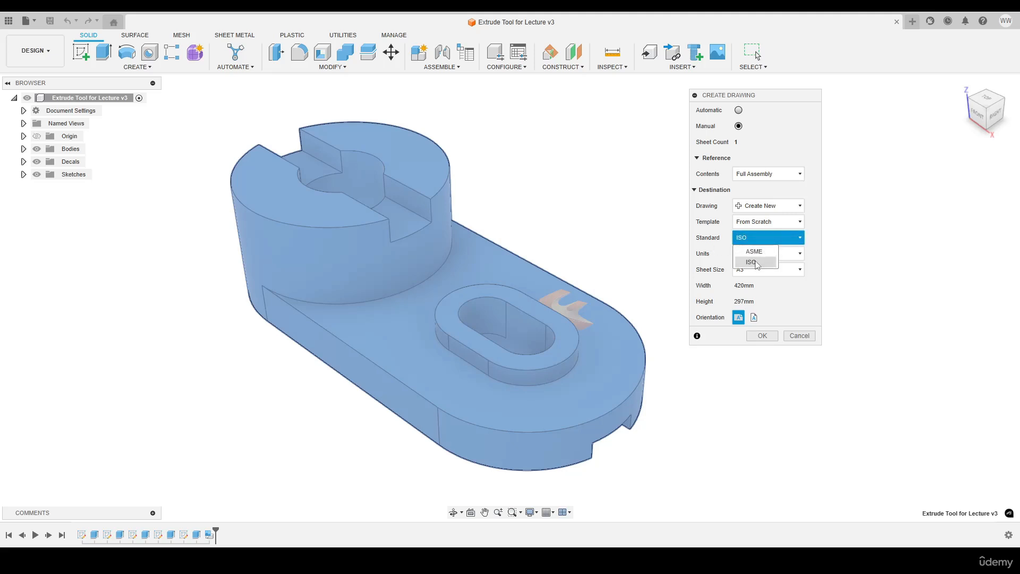
click(756, 263)
click(756, 255)
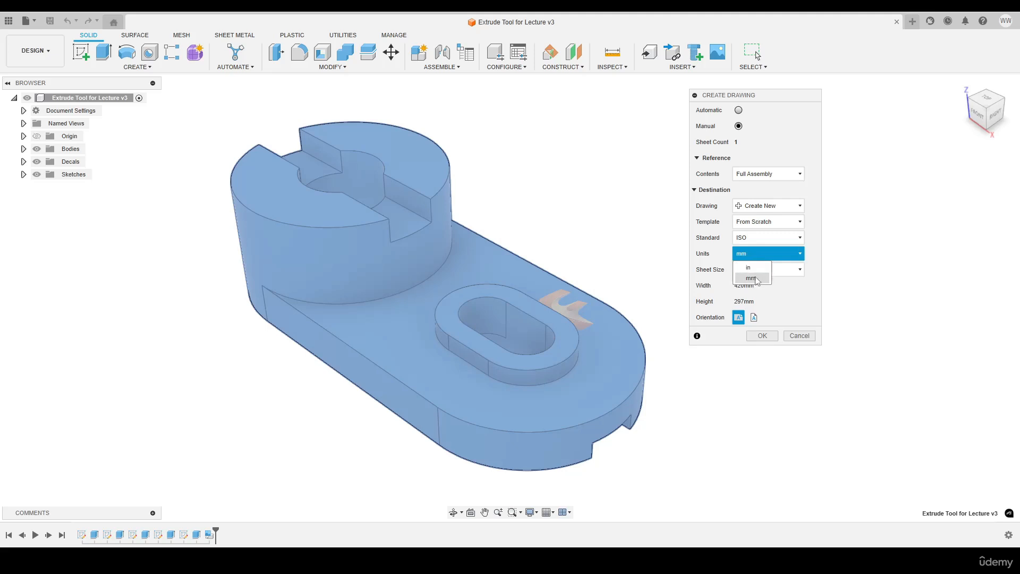
click(757, 279)
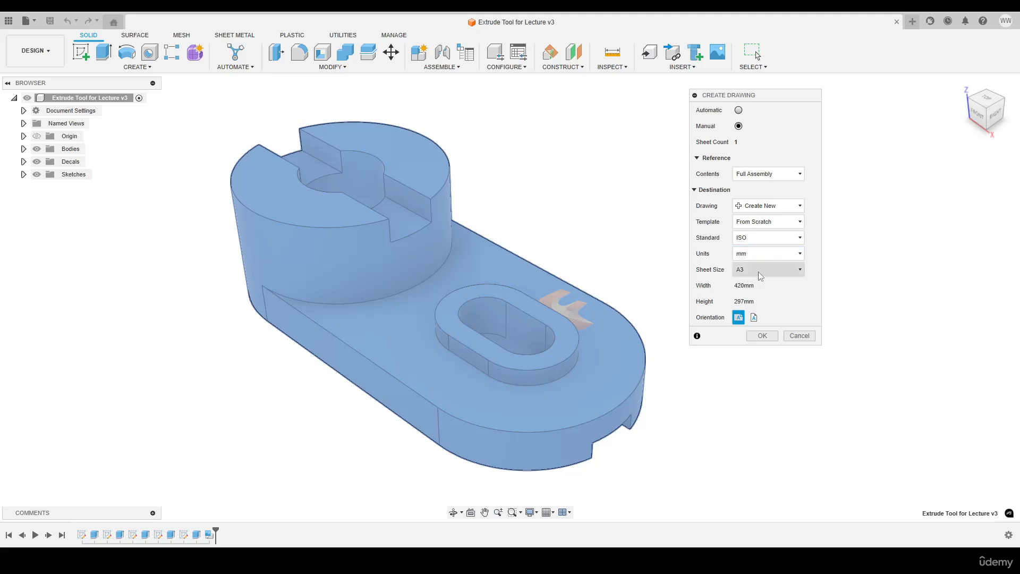
click(760, 270)
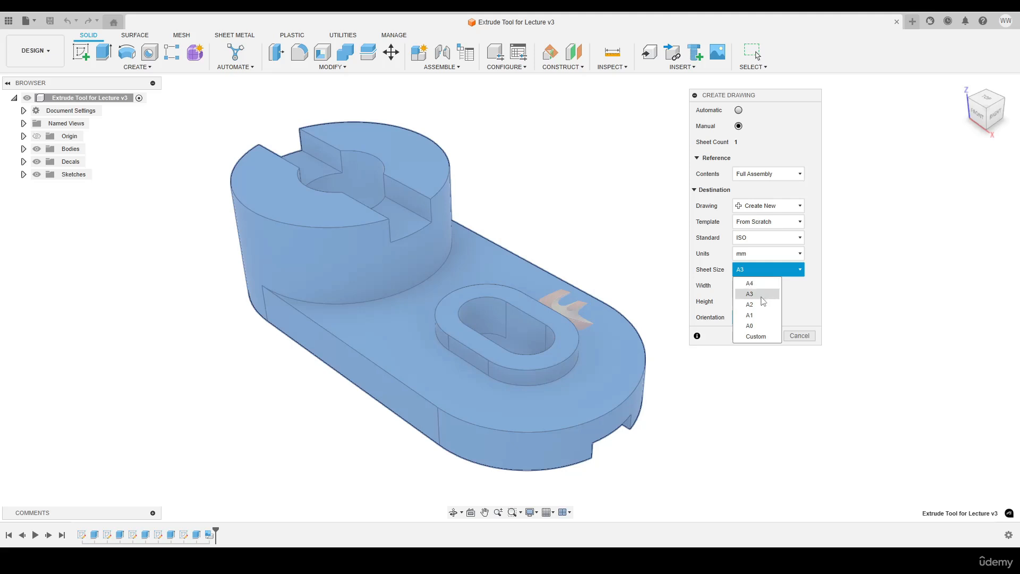
click(760, 294)
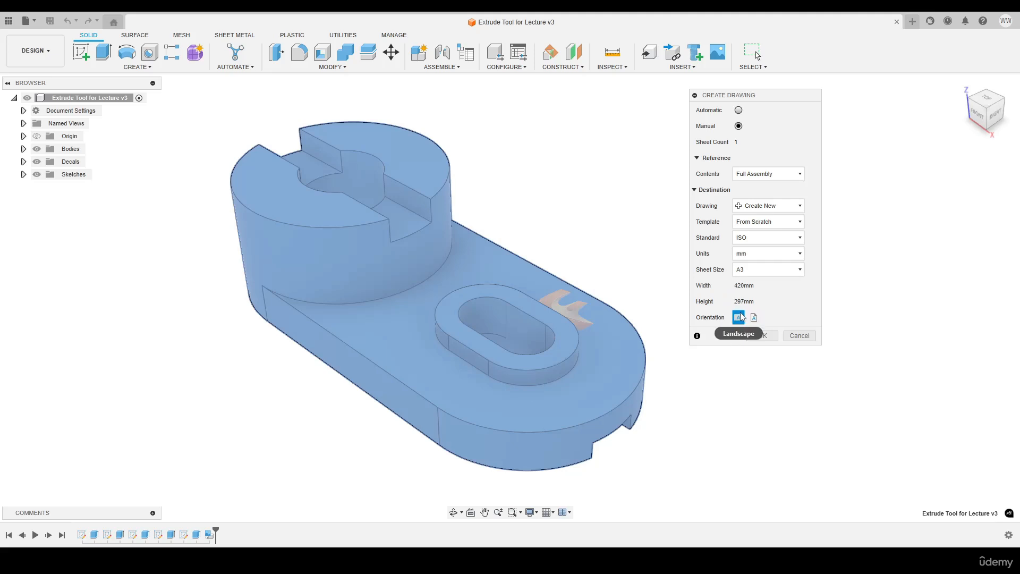
click(763, 336)
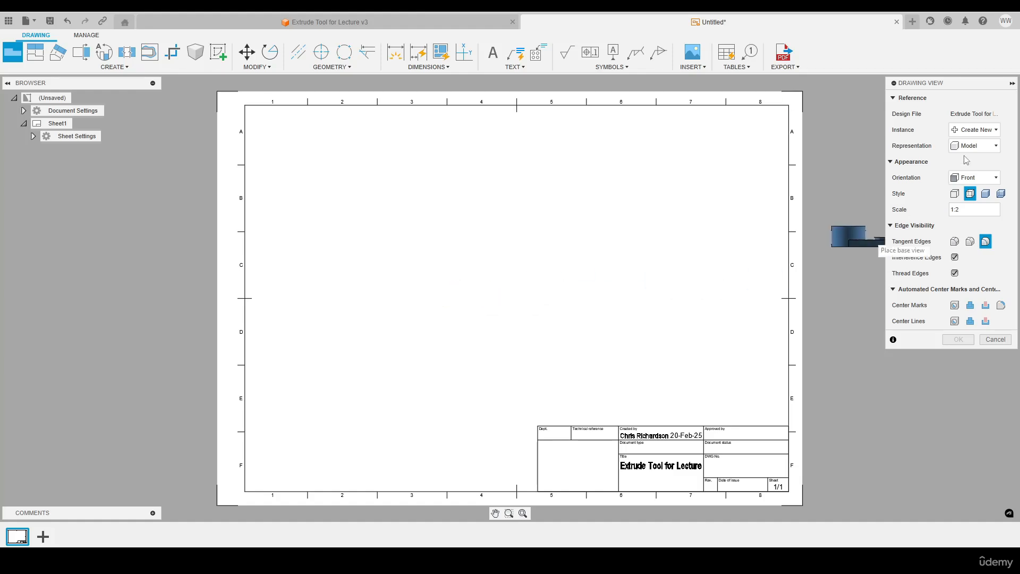
Cancel the base view placement on the new sheet
drag(962, 88, 872, 109)
click(904, 360)
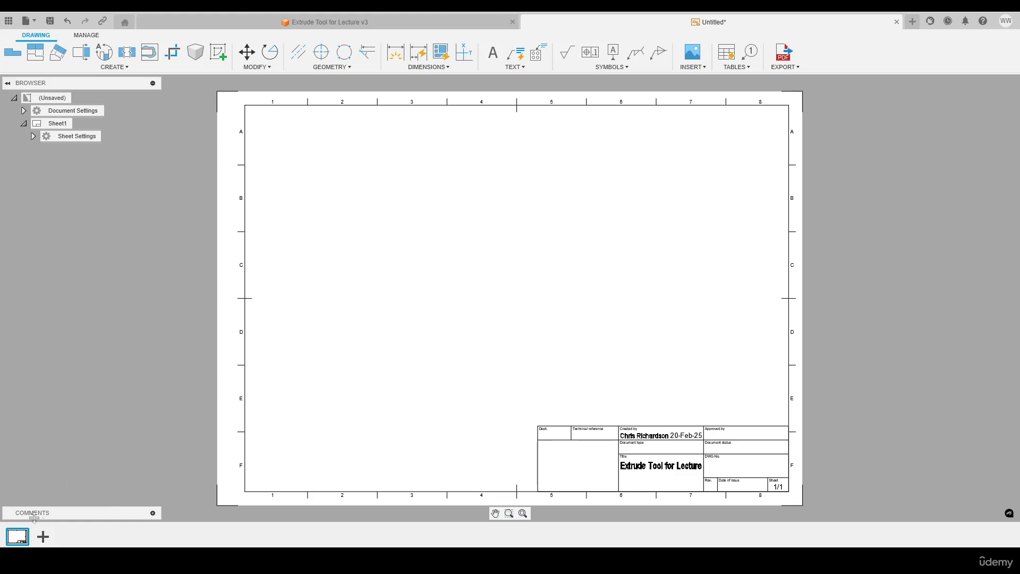
Examine the export, add, duplicate and rename options available for the sheet
mouse_move(26, 536)
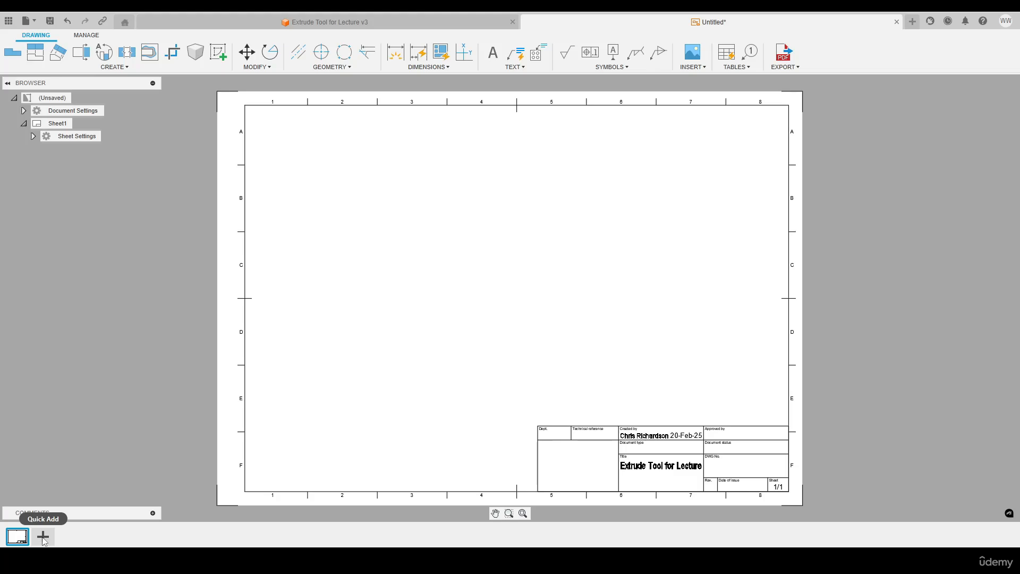
right_click(19, 536)
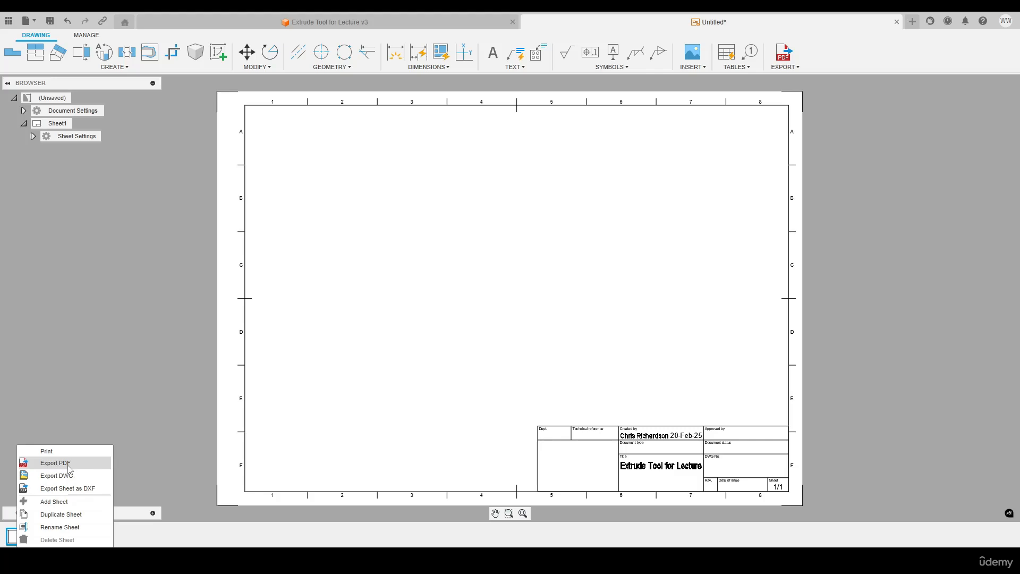
click(401, 329)
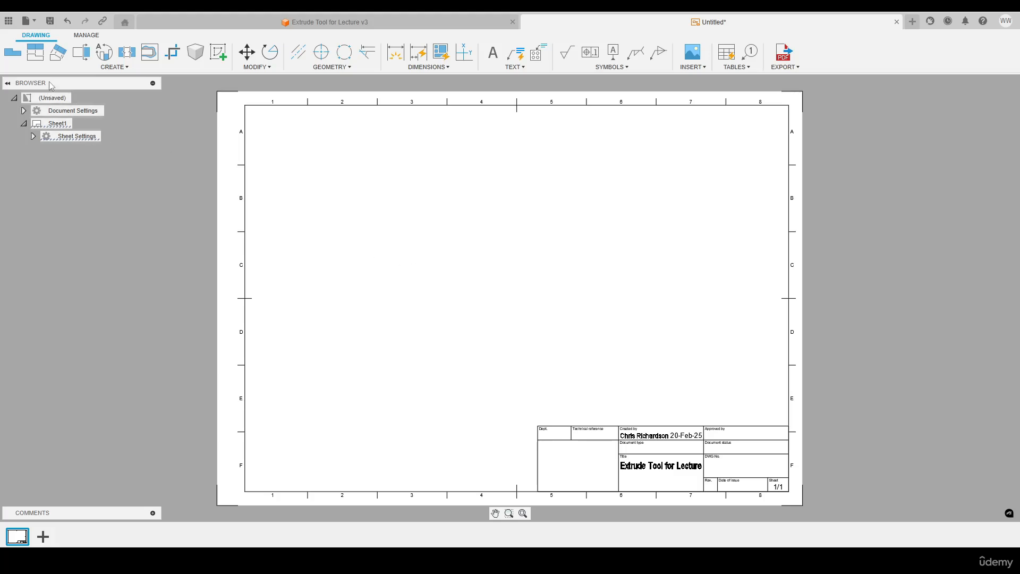
In the document settings, set the font to Arial Black and the text height group to Large
mouse_move(73, 114)
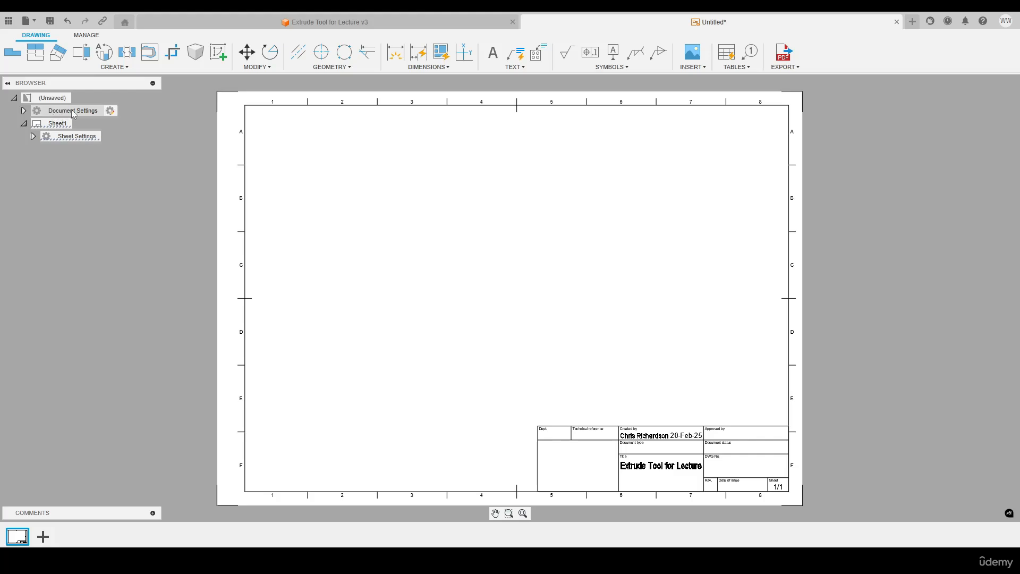
click(24, 111)
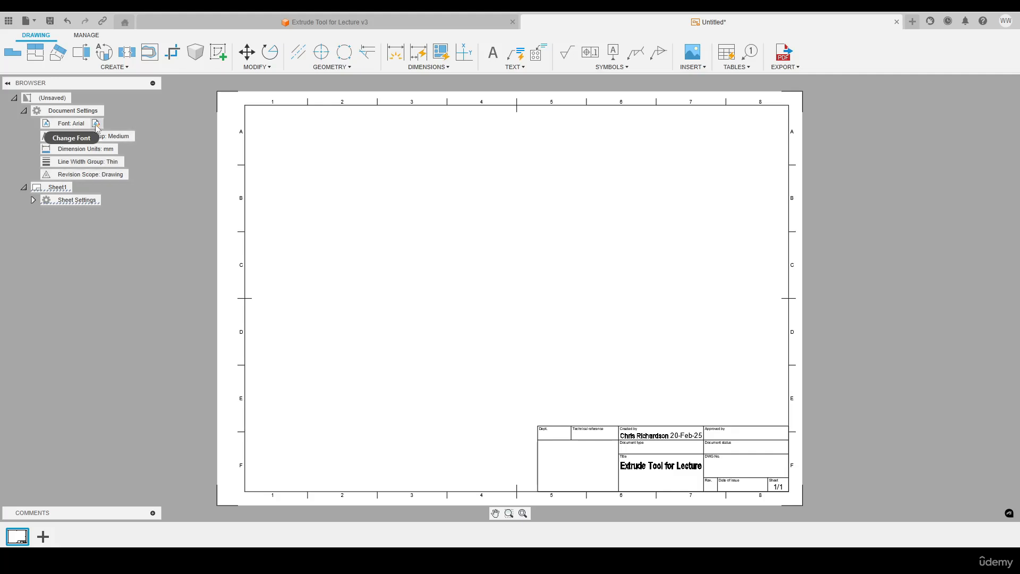
click(97, 124)
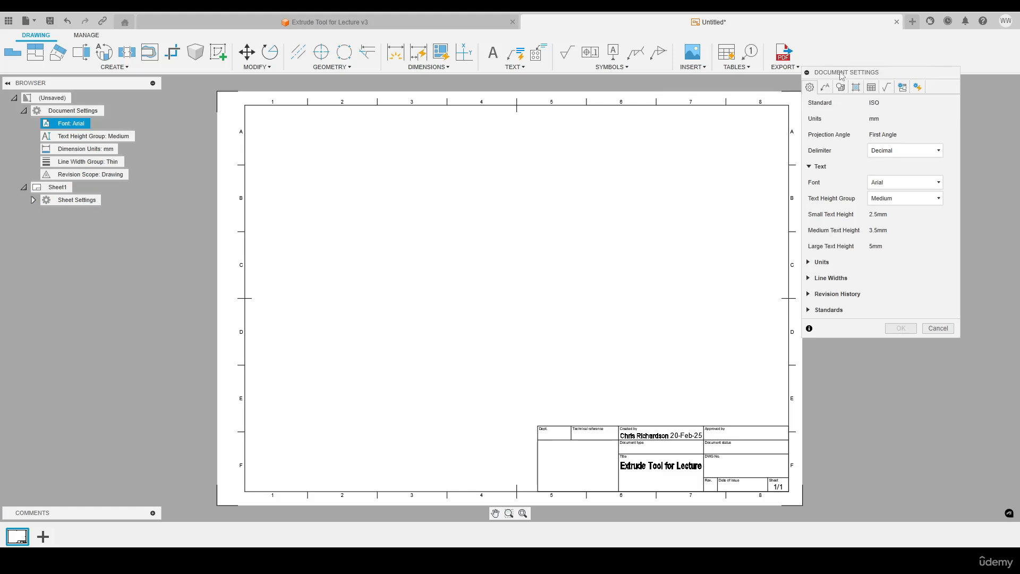
drag(840, 75, 214, 140)
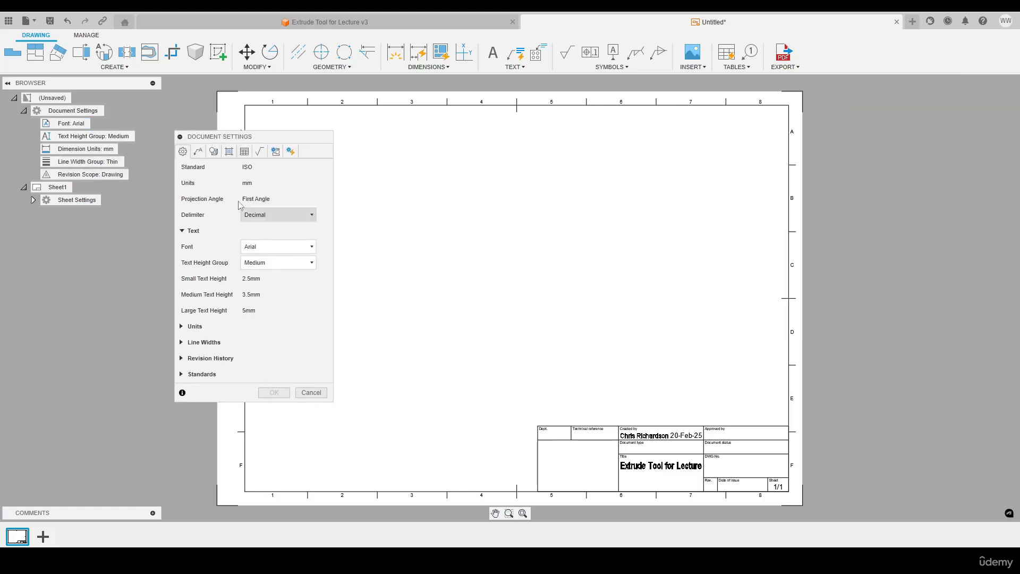
click(260, 248)
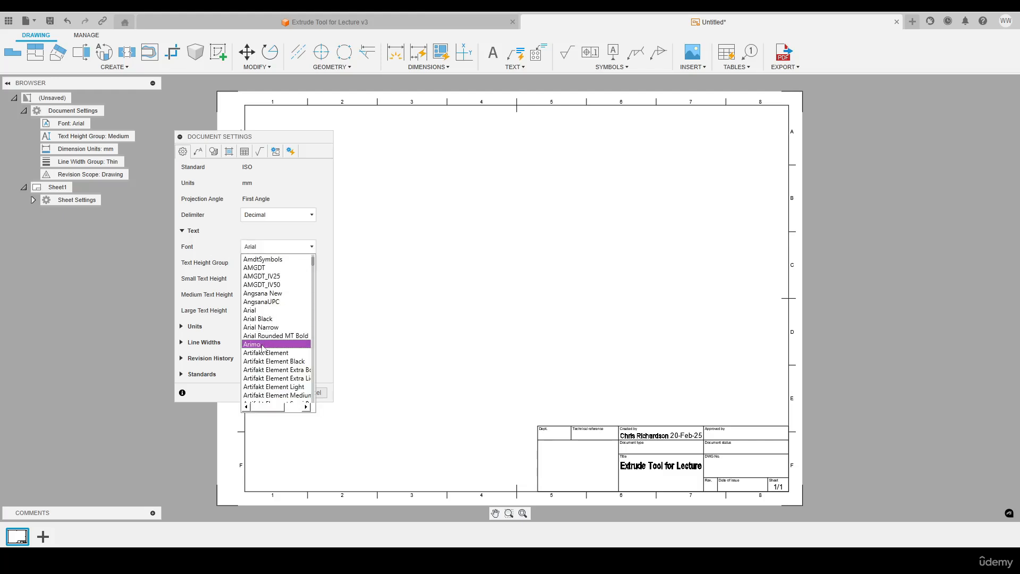
click(259, 319)
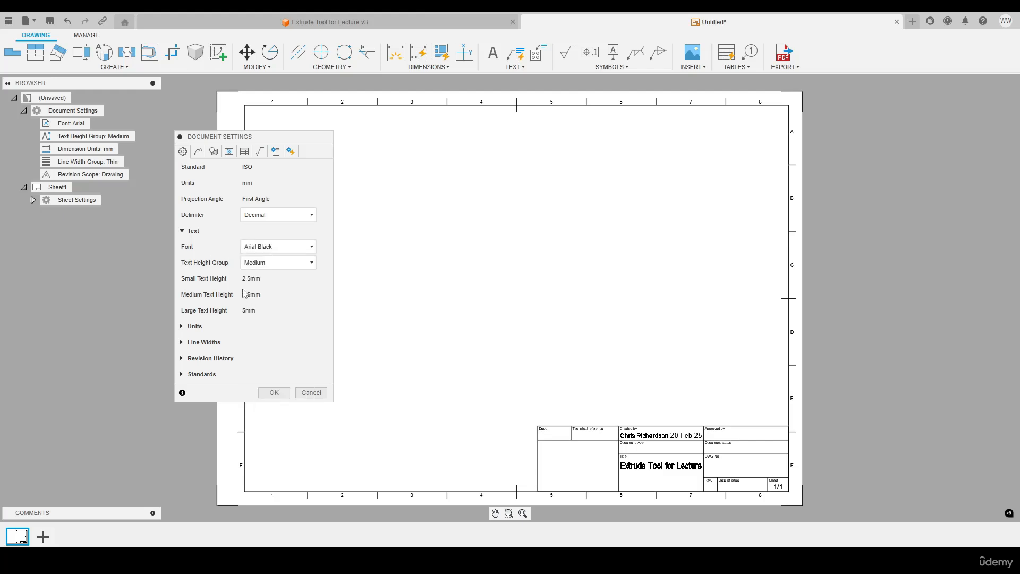
click(261, 264)
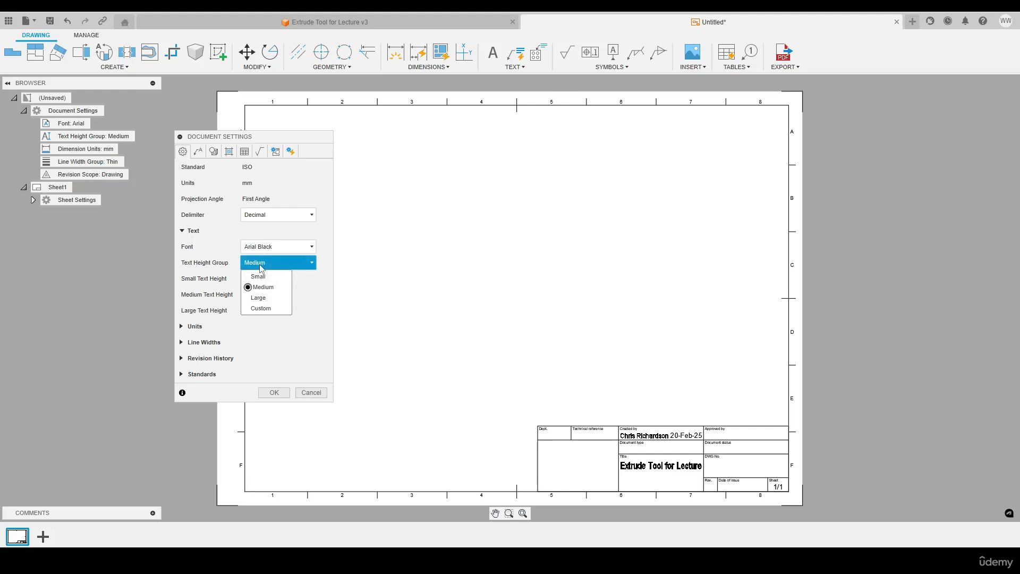
click(260, 301)
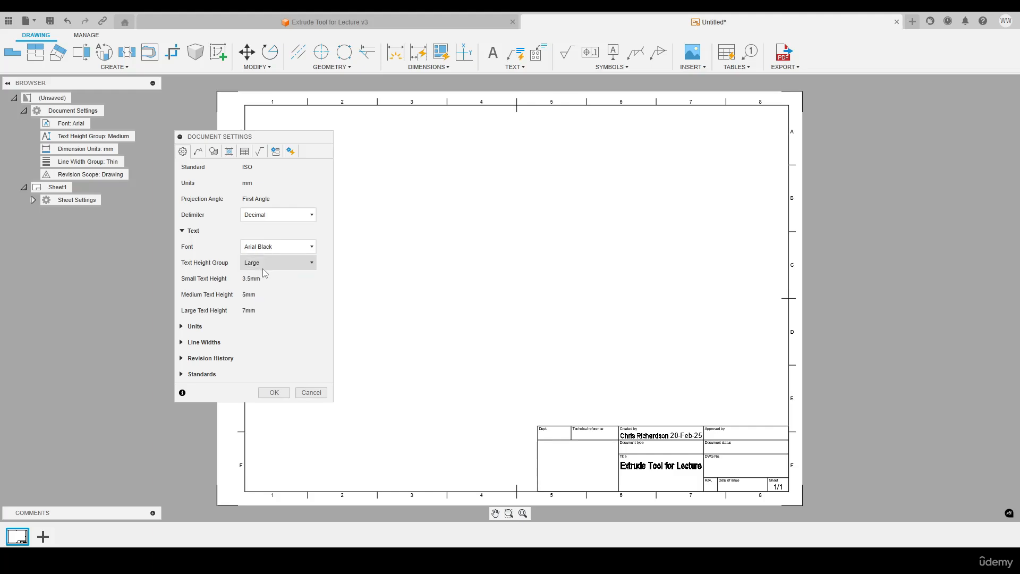
Set the primary dimension units in the document settings to in
click(182, 327)
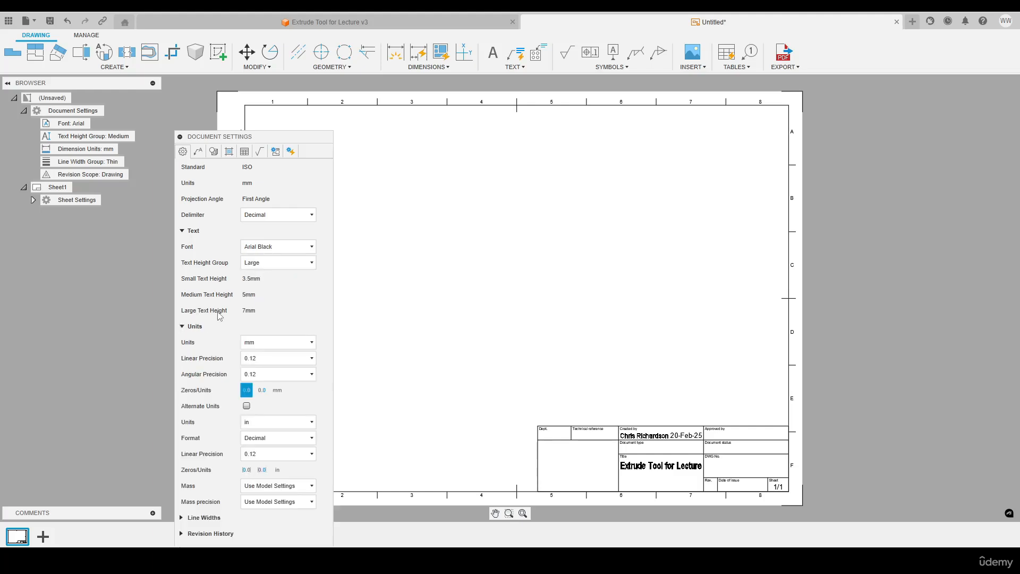
click(281, 342)
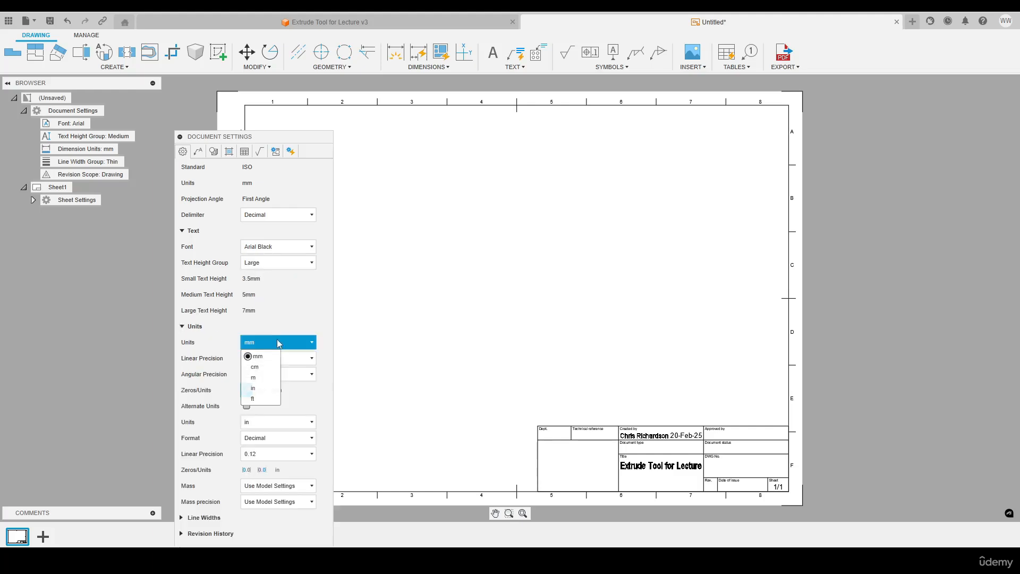
click(253, 388)
drag(242, 132, 296, 64)
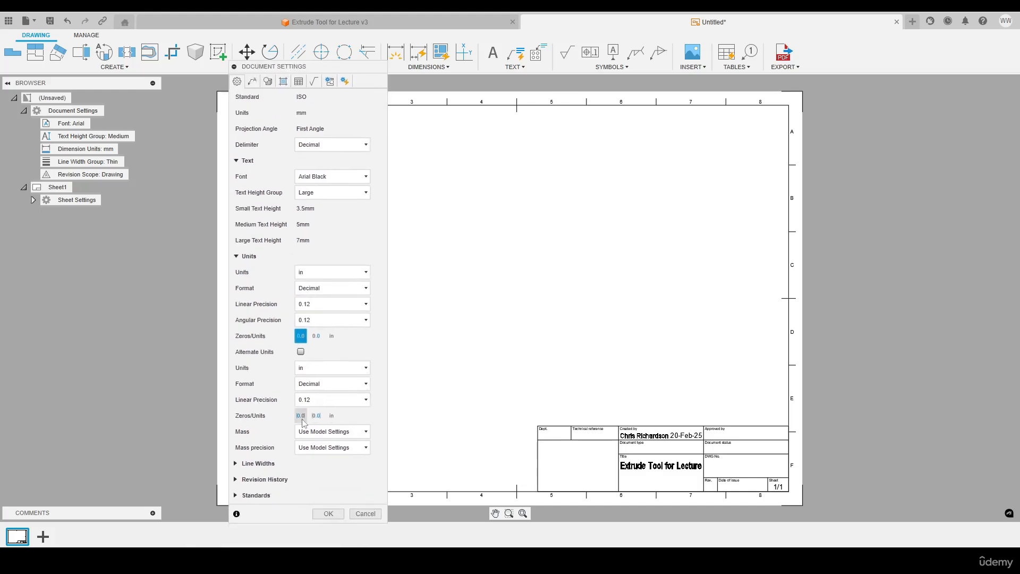
Apply the document settings and rename the drawing's only sheet as Example Sheet
click(329, 515)
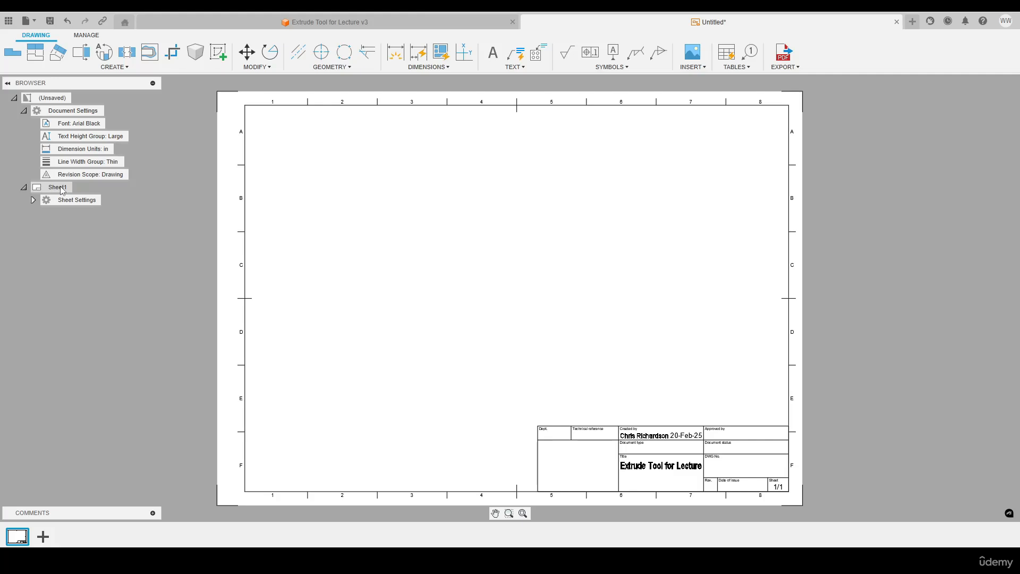
right_click(19, 536)
click(61, 507)
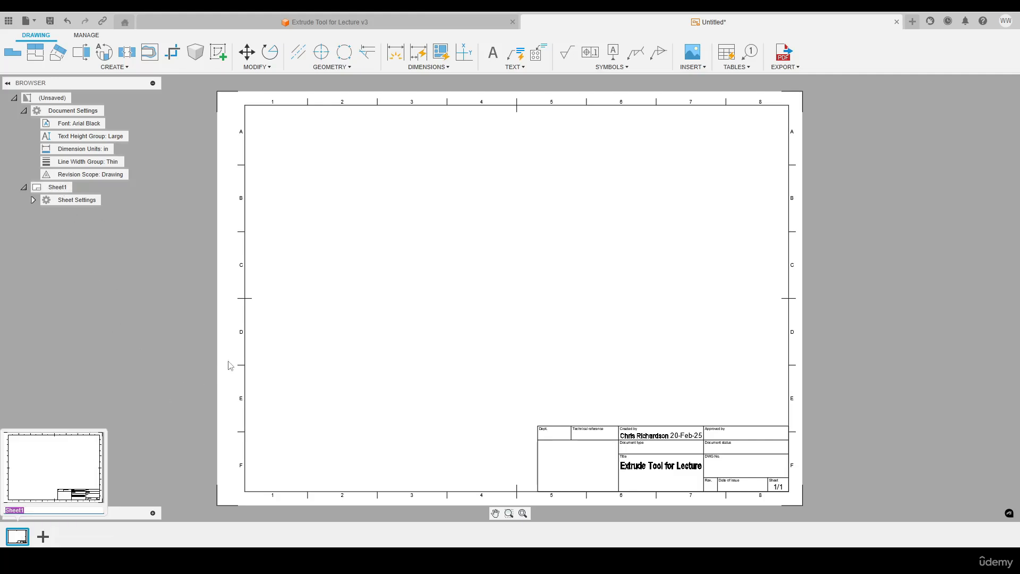
text(Example)
key(Return)
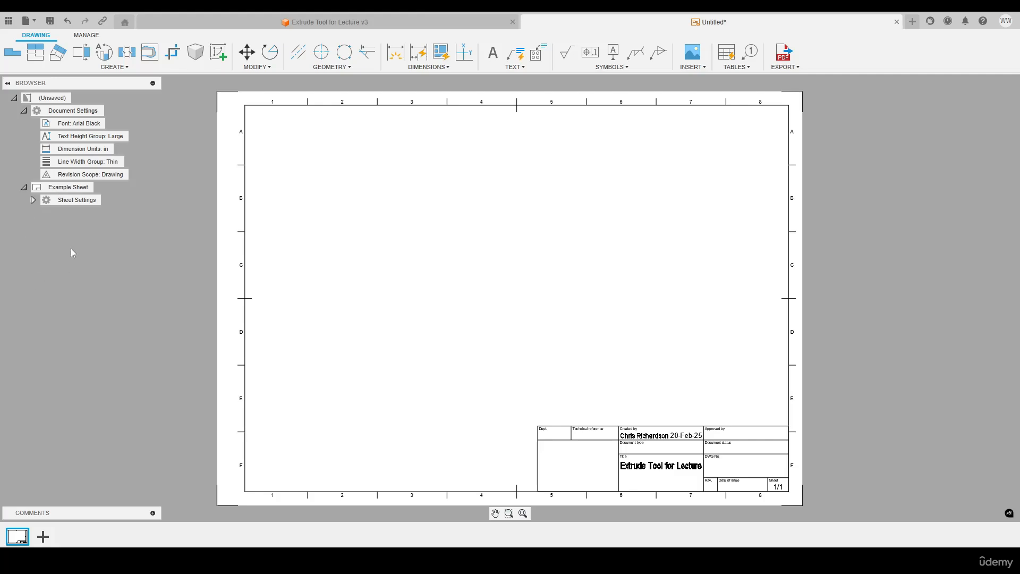
Expand the sheet settings, then hide the A3 sheet border and show it again
click(33, 200)
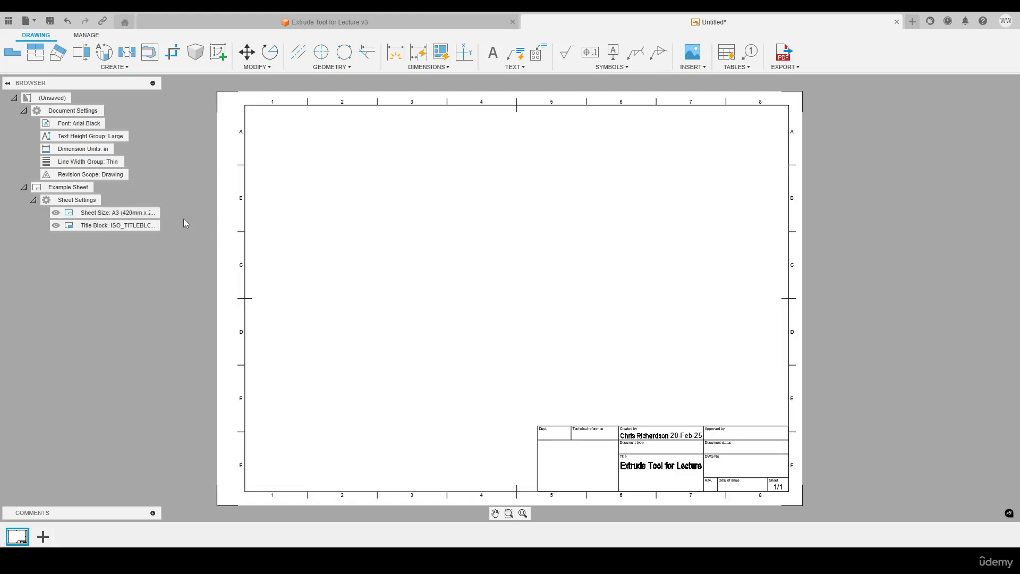
click(56, 213)
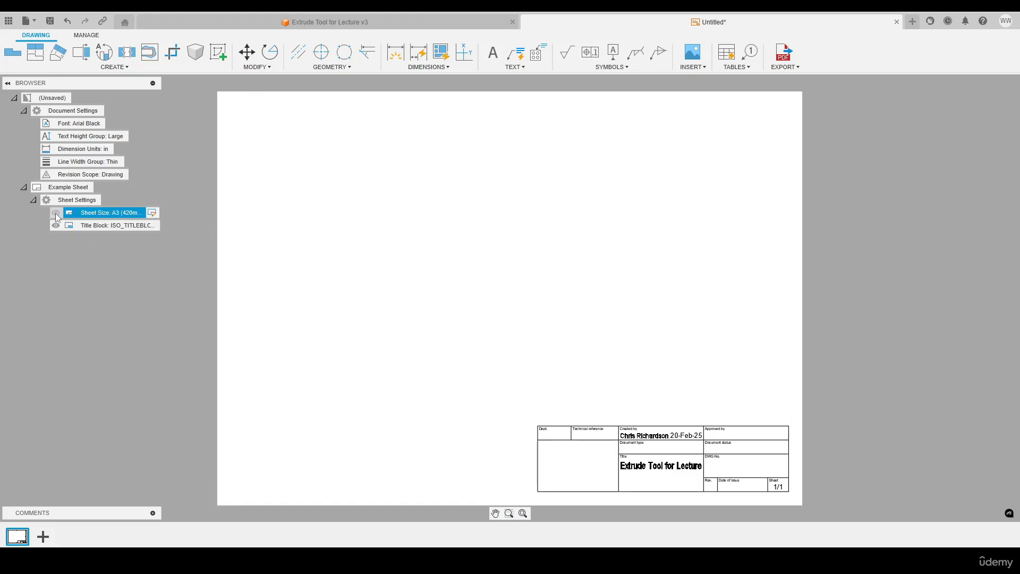
click(56, 212)
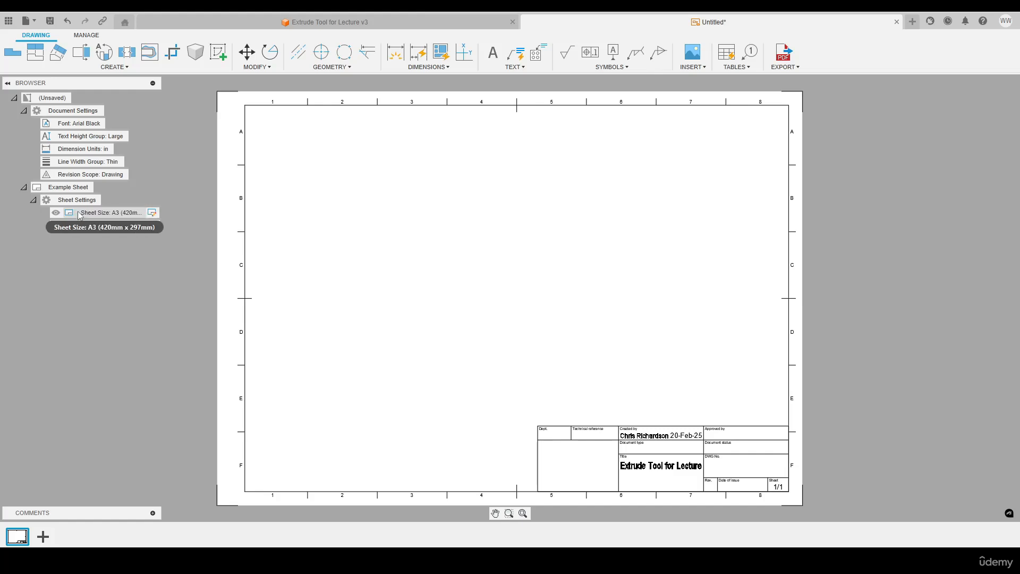
Examine the sheet size and orientation options for the example sheet, leaving them as they are
click(152, 213)
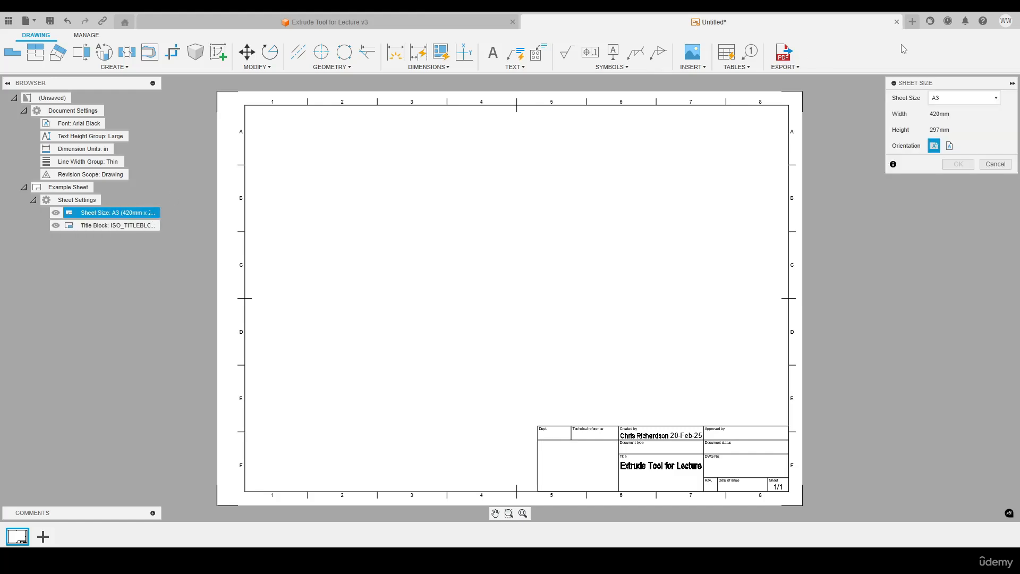
drag(925, 80, 292, 180)
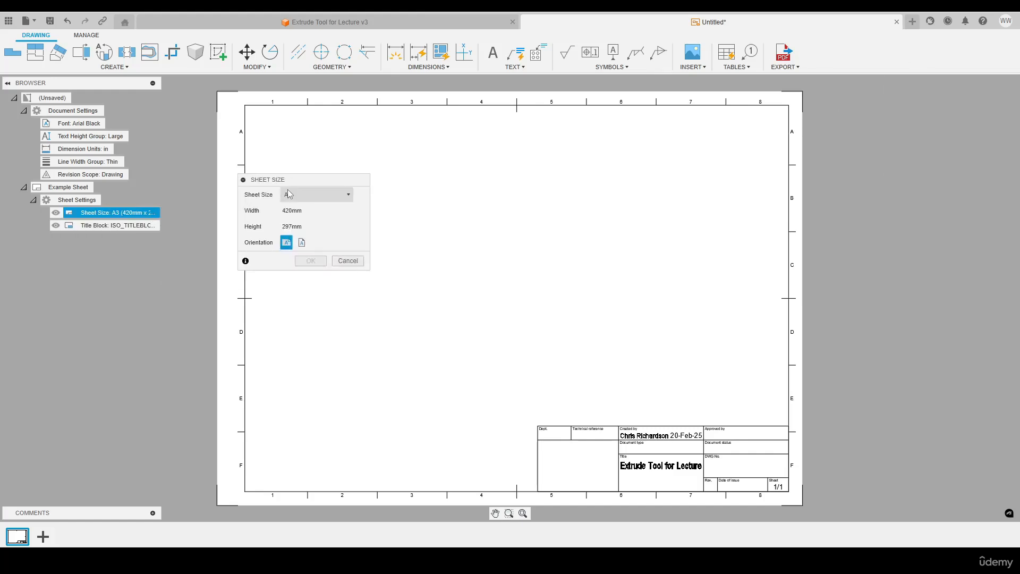
click(290, 192)
click(315, 195)
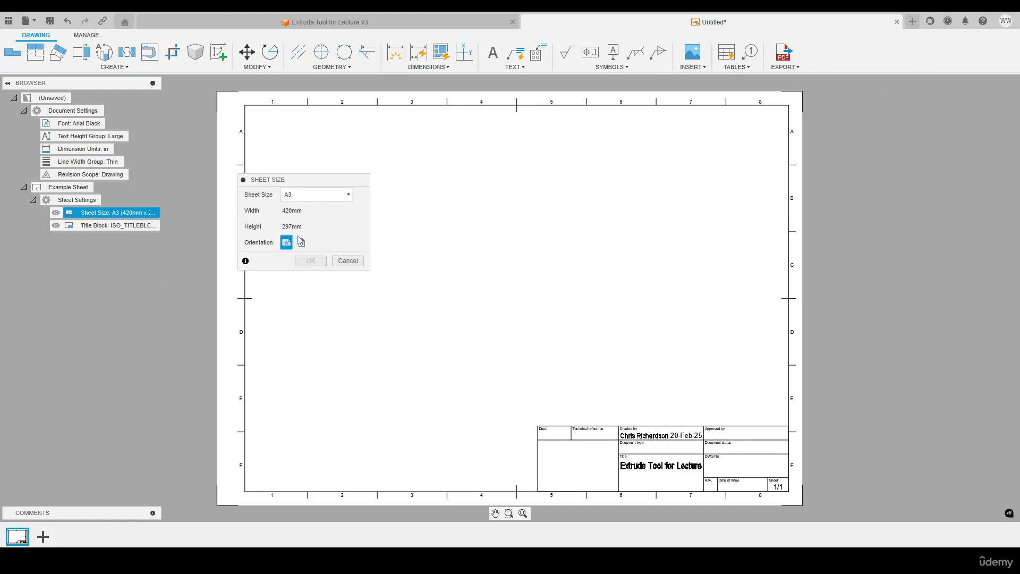
click(347, 261)
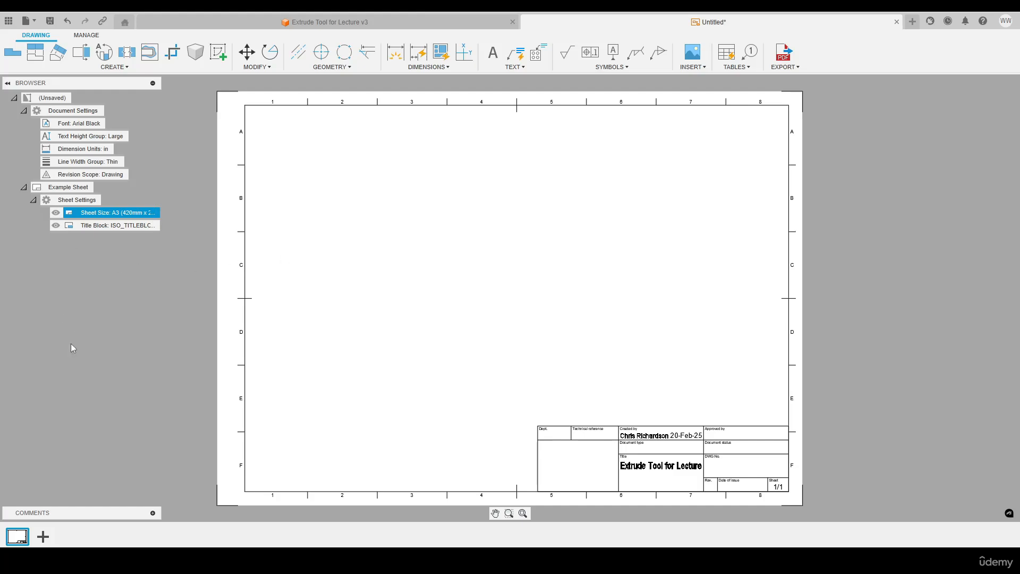
Toggle the title block's visibility off and on, and review which title blocks are available for the sheet
click(111, 225)
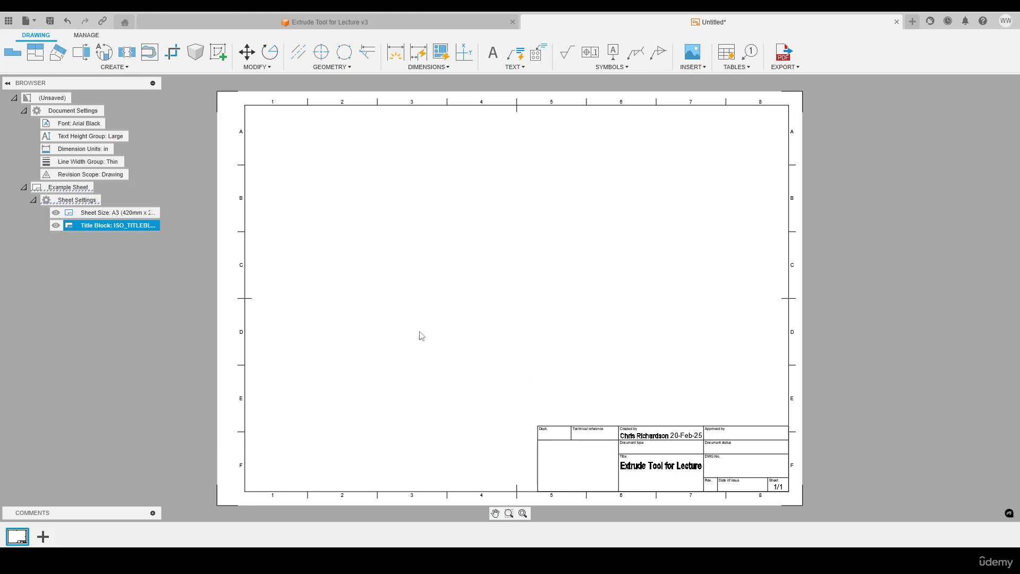
click(54, 226)
click(54, 227)
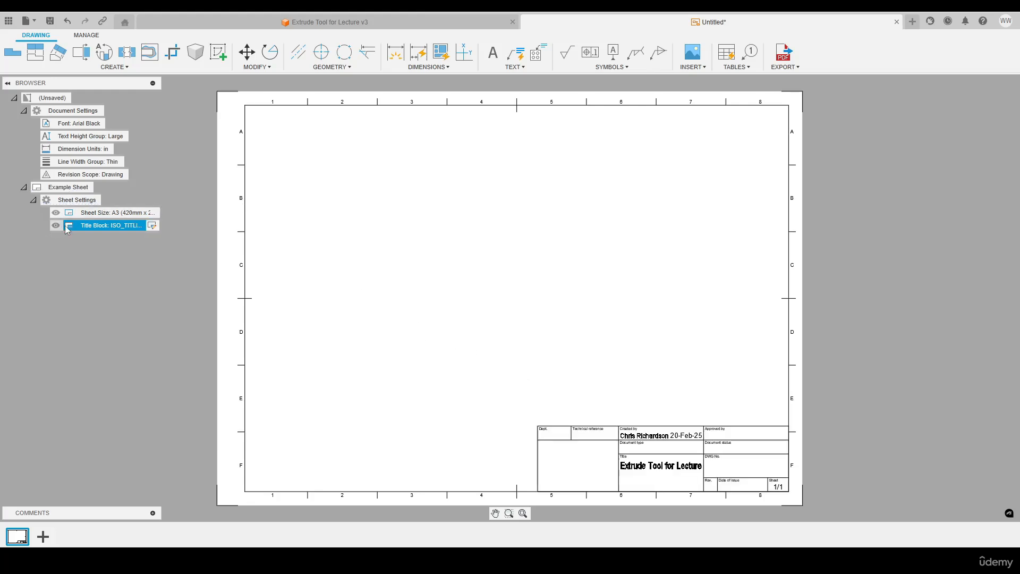
click(153, 228)
drag(923, 86, 588, 192)
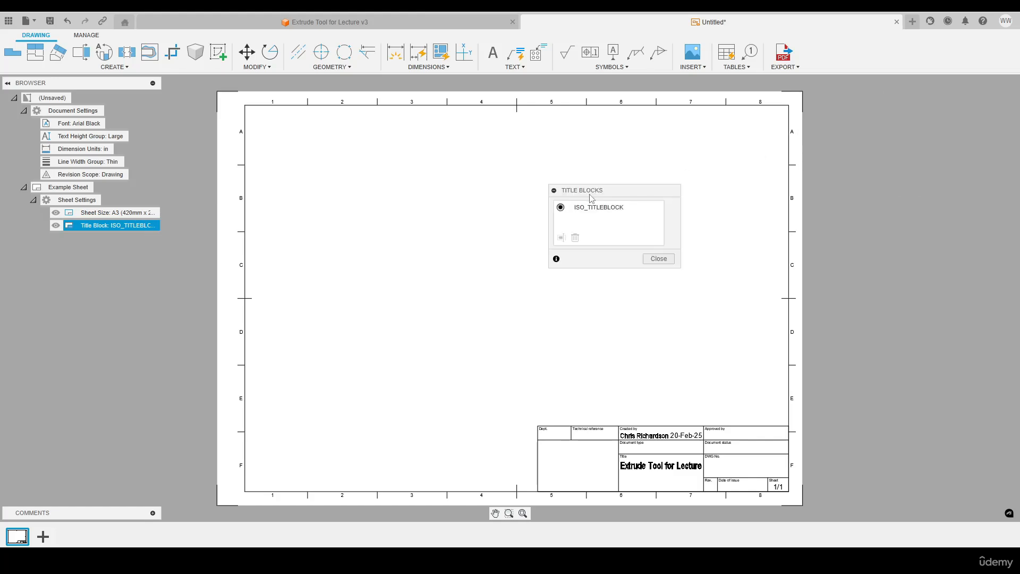
click(664, 261)
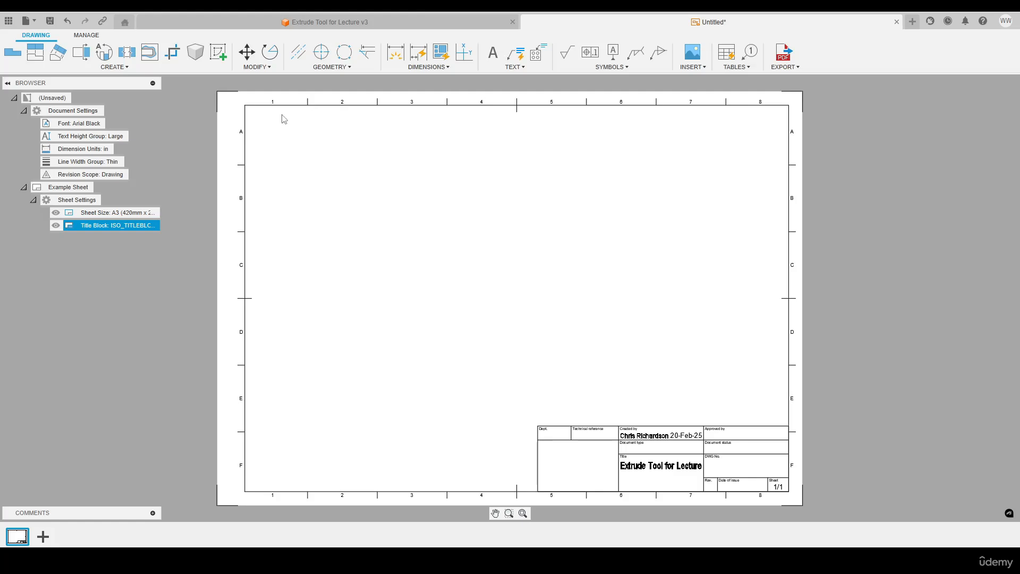
Examine the available commands for creating views and sketches, modifying objects, and adding centerline, center mark and edge extension geometry
click(121, 70)
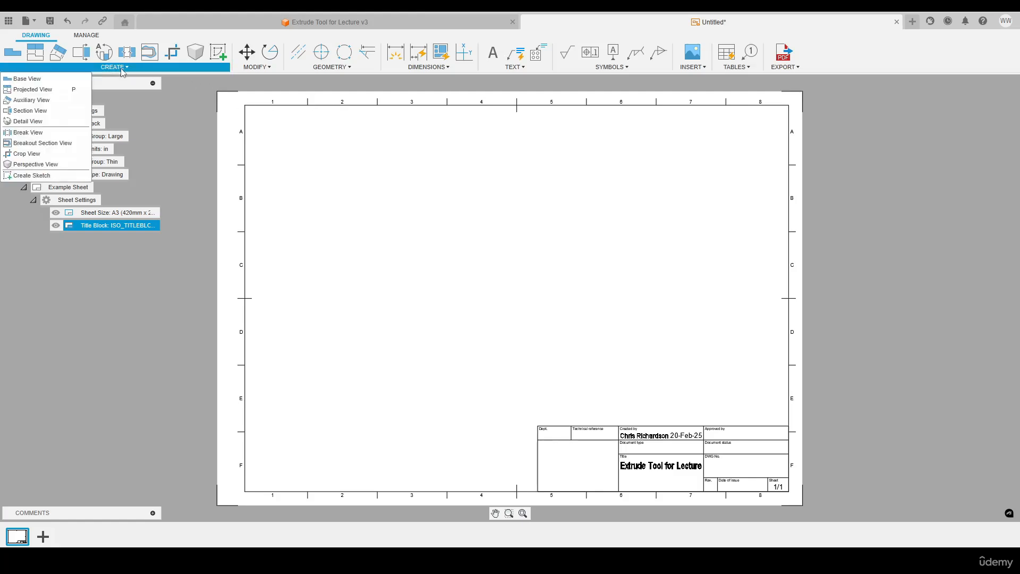
click(51, 176)
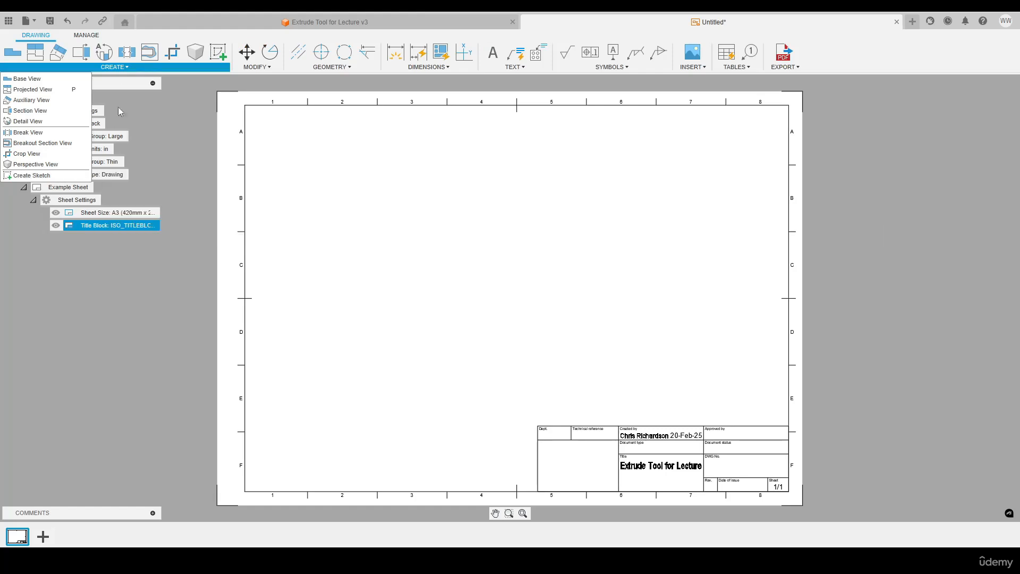
click(126, 68)
click(267, 68)
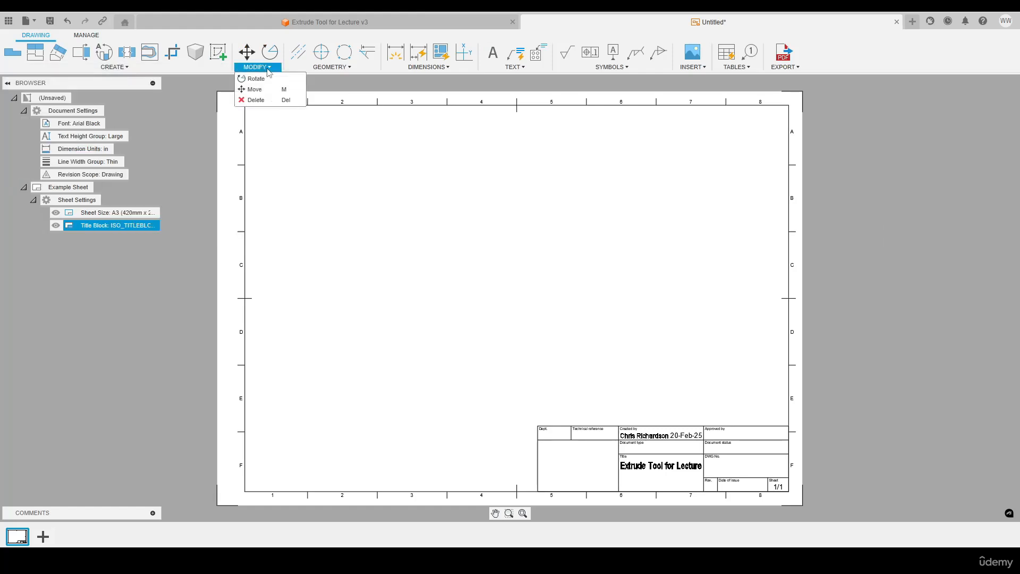
click(263, 68)
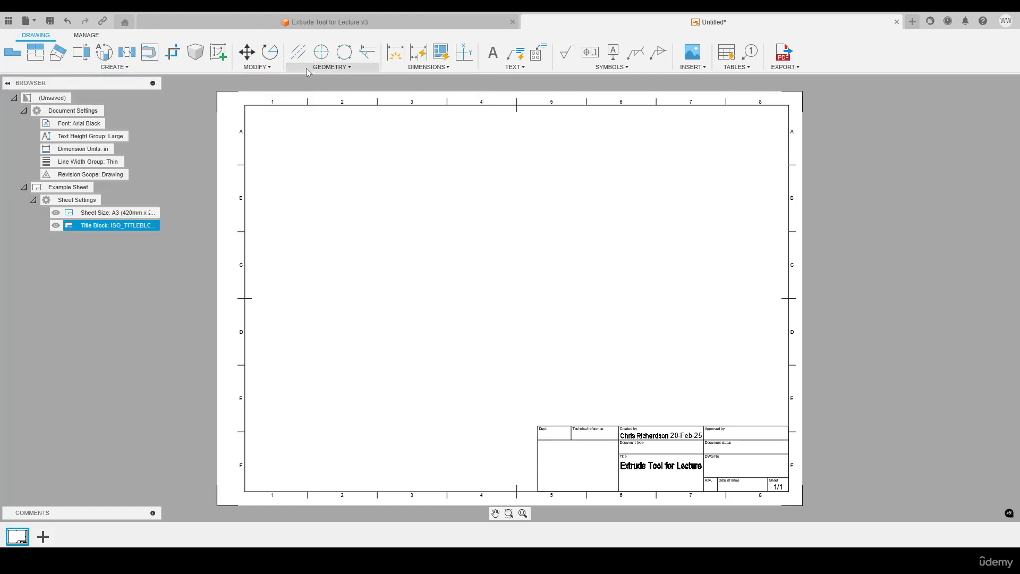
click(338, 69)
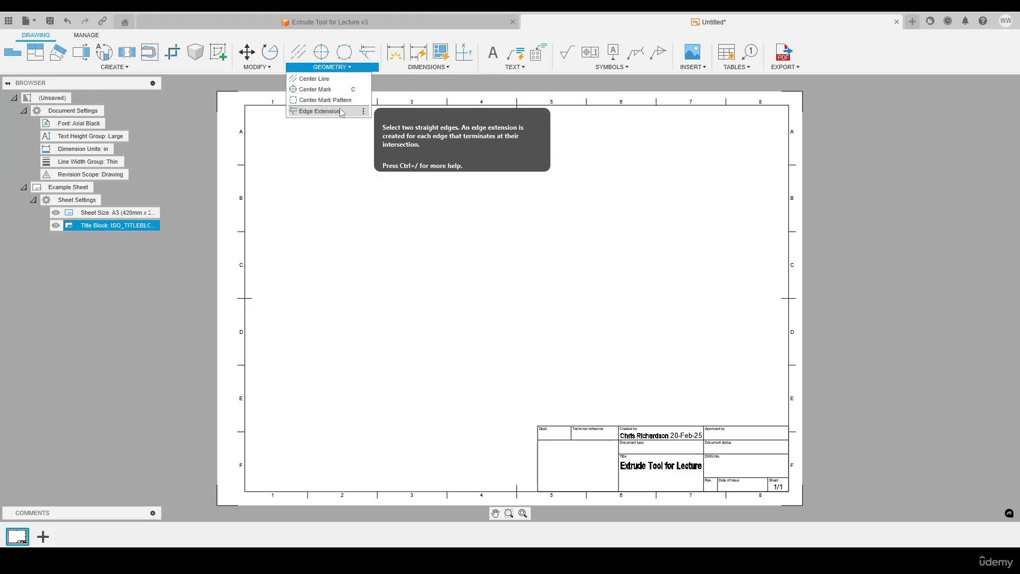
click(344, 67)
click(343, 67)
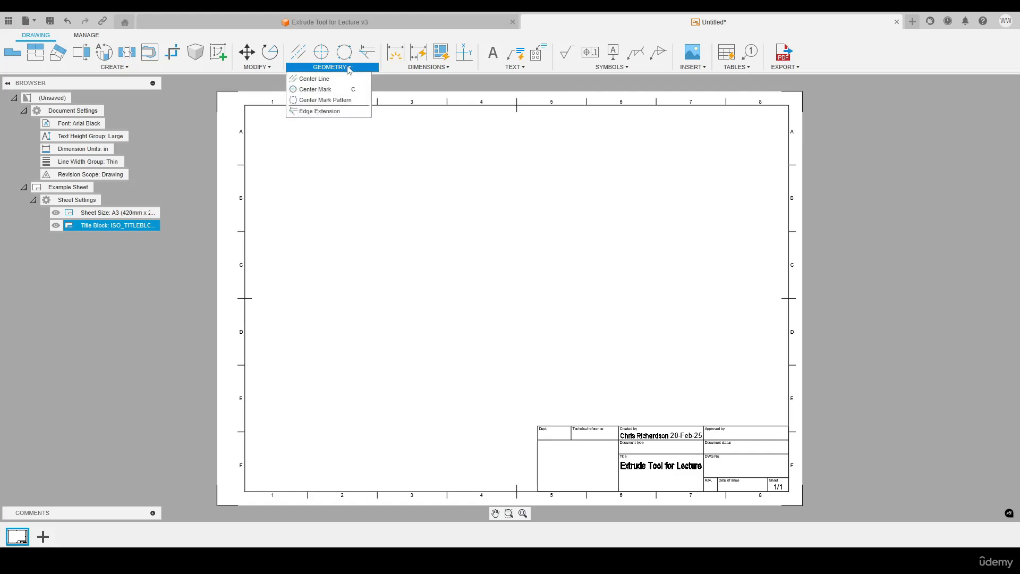
click(348, 66)
Examine the available dimension, text, symbol, image, table and export commands, as well as the sheet's own options
click(446, 68)
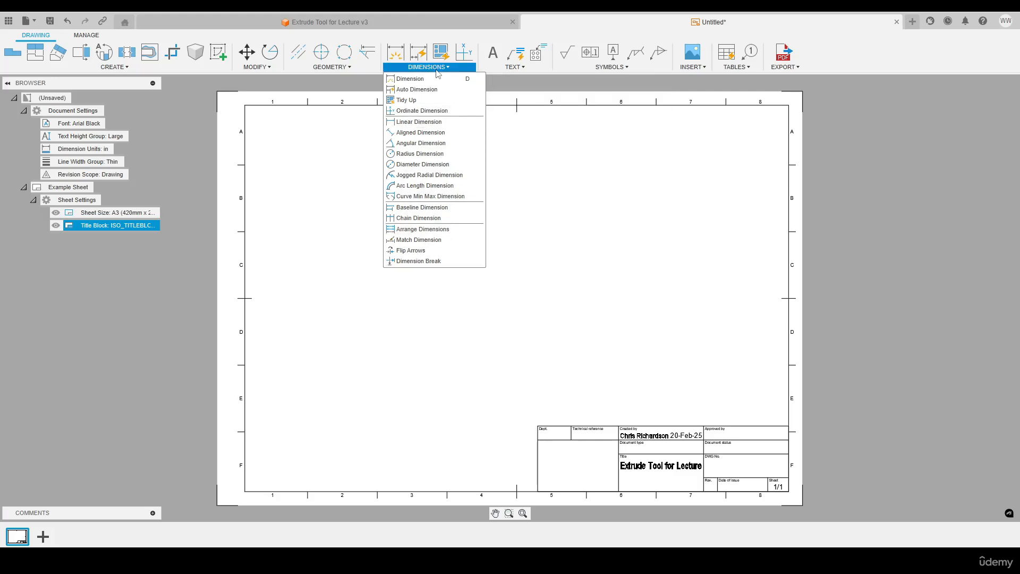
click(520, 68)
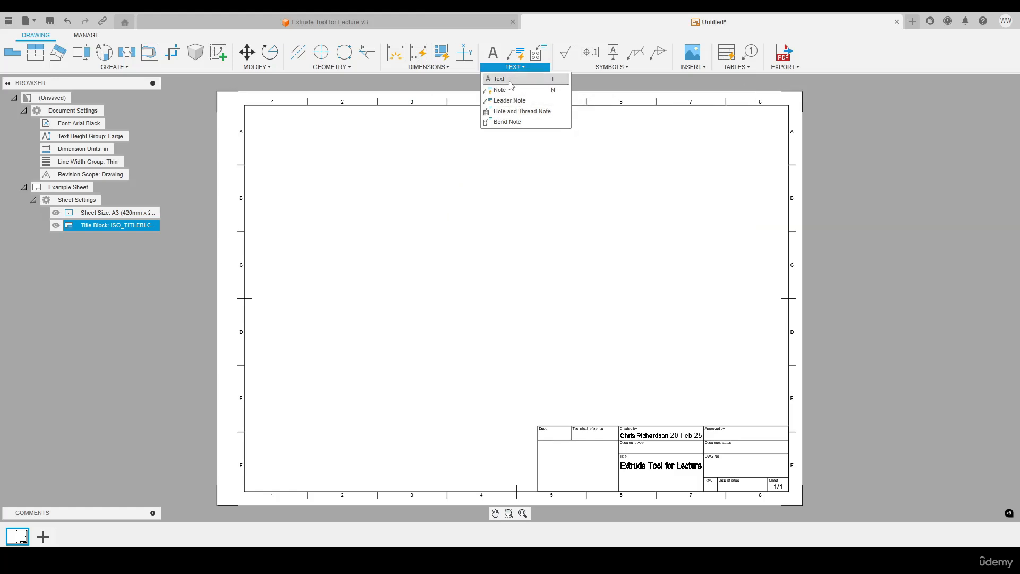
click(520, 68)
click(610, 68)
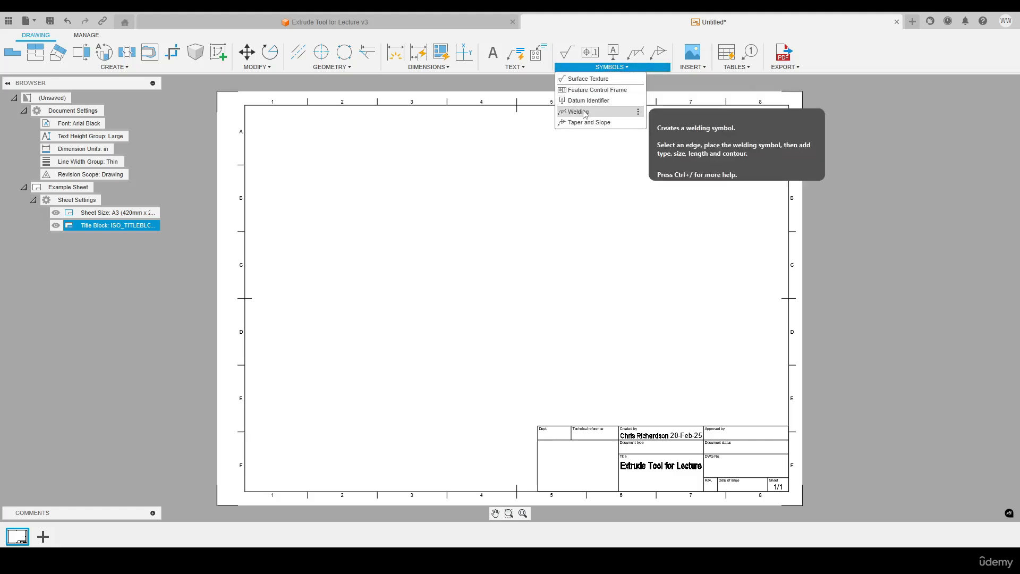
click(692, 68)
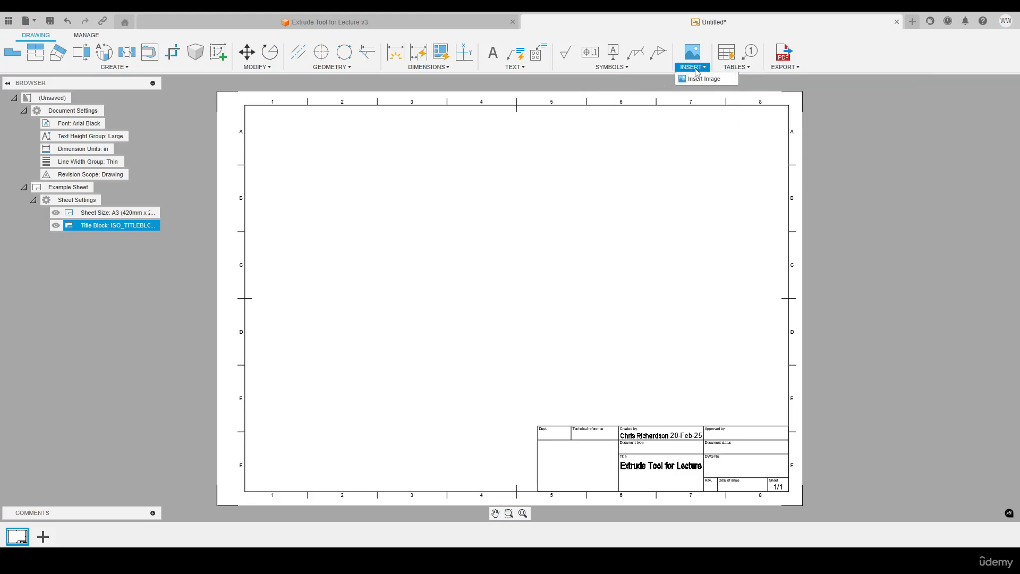
click(734, 67)
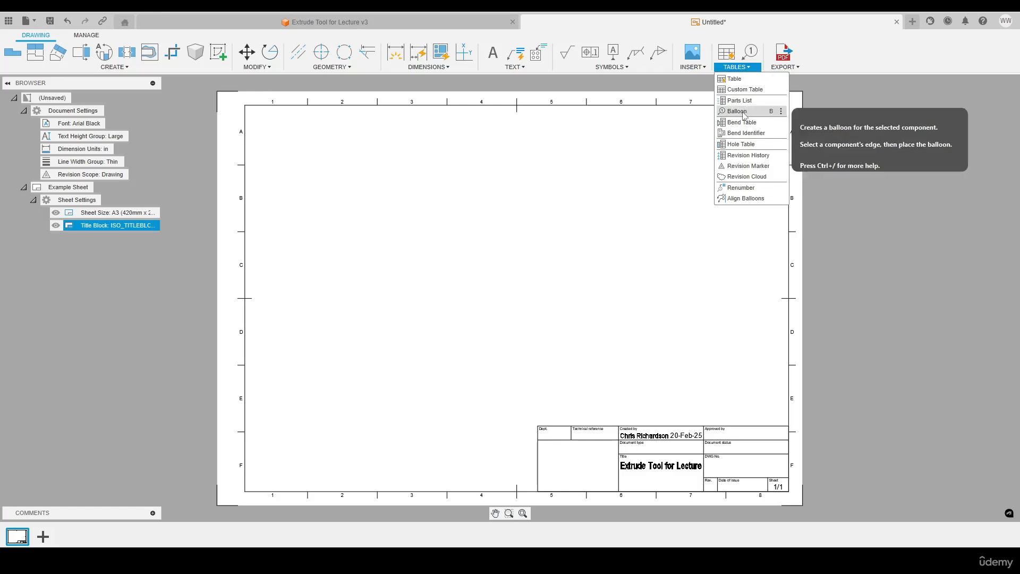
click(748, 67)
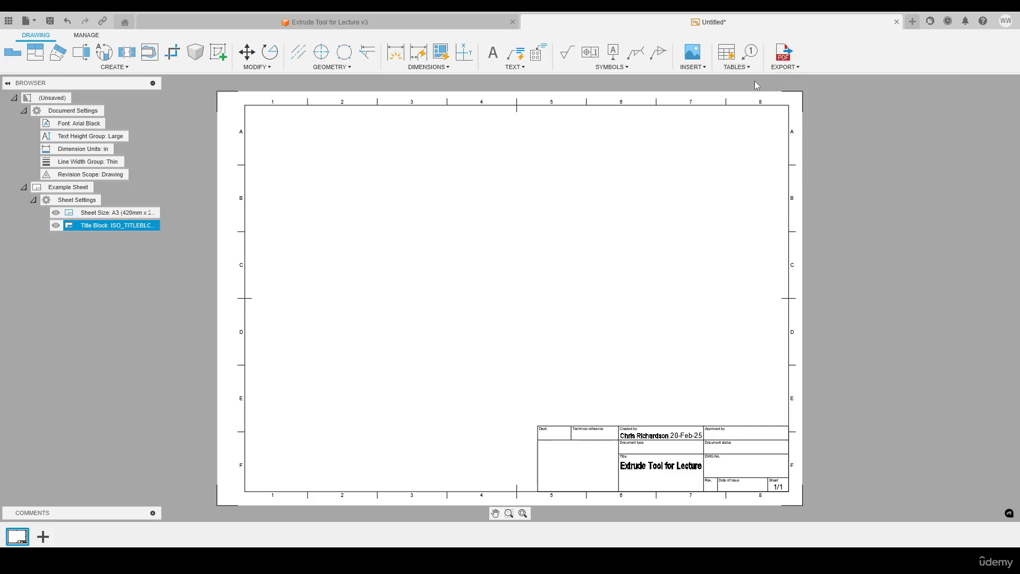
click(787, 67)
right_click(15, 539)
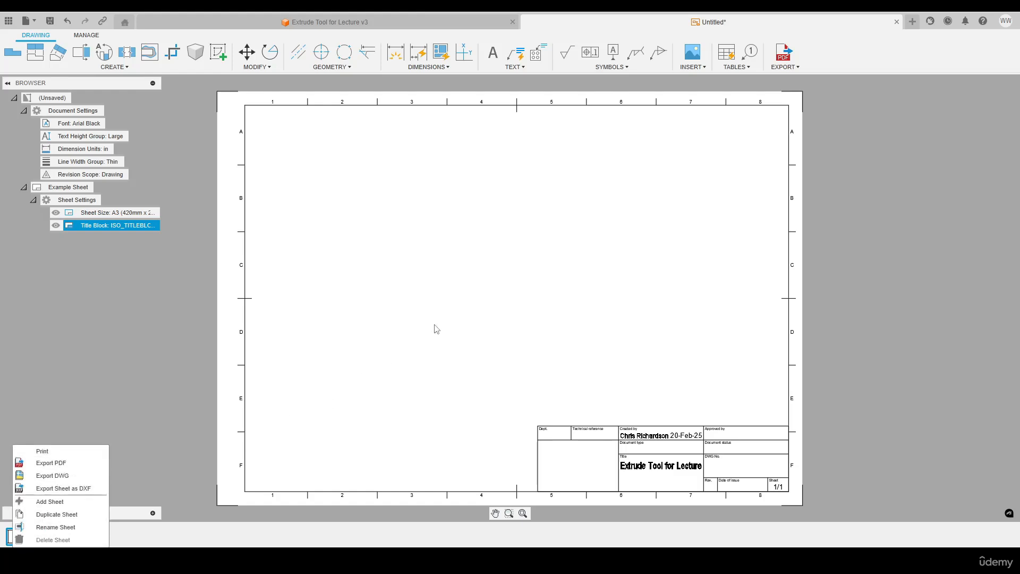
click(466, 270)
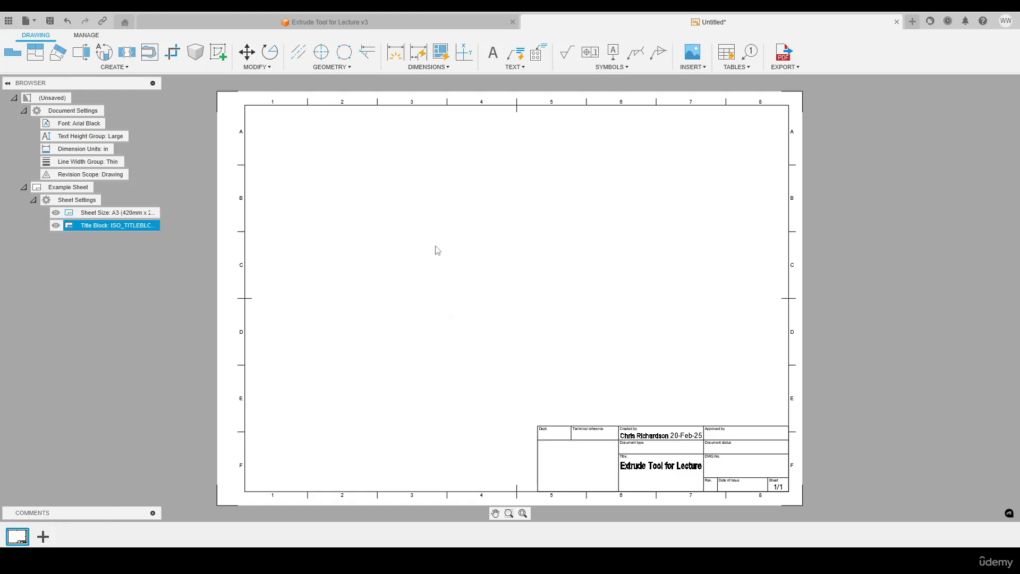